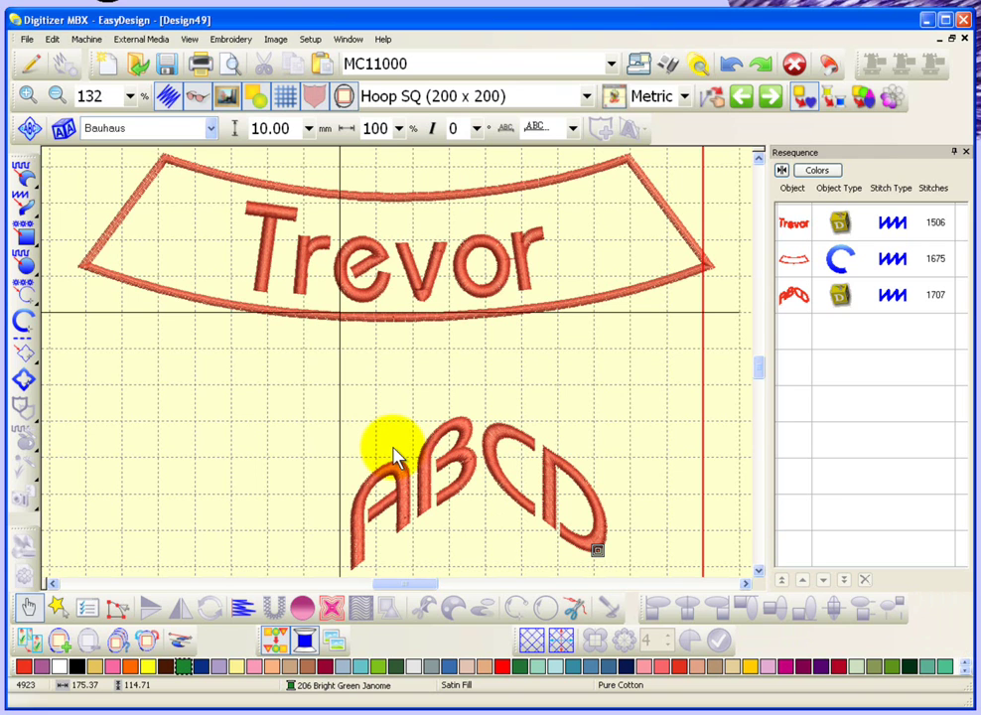
- Clear all existing objects from the design and place new lettering reading "abcd" just below the hoop's center
key("ctrl+a")
key("Delete")
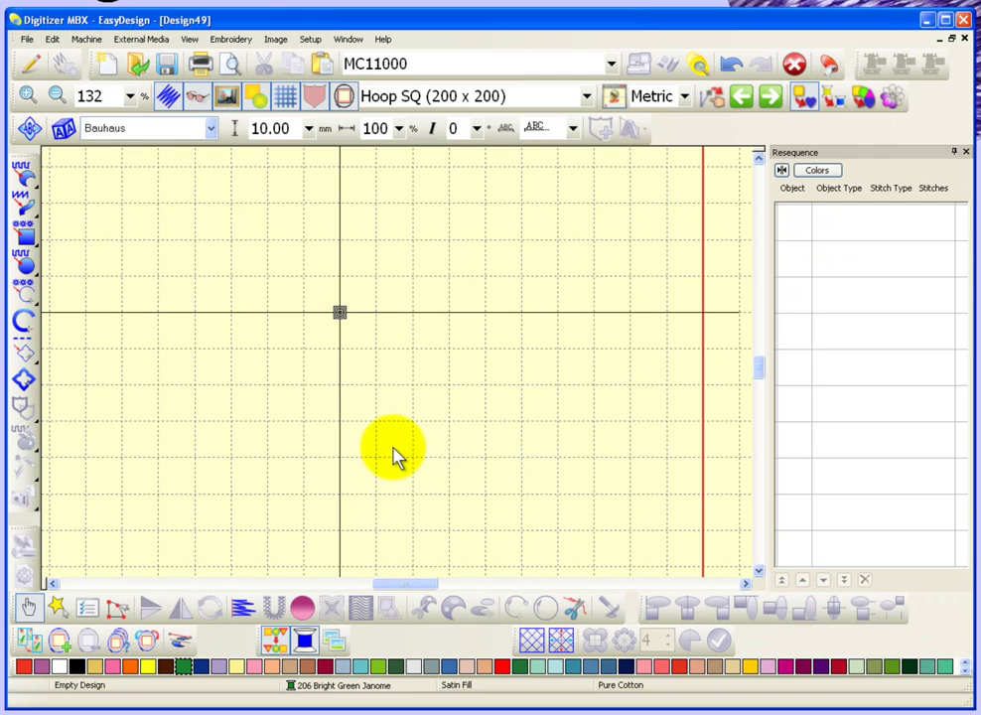
left_click(62, 129)
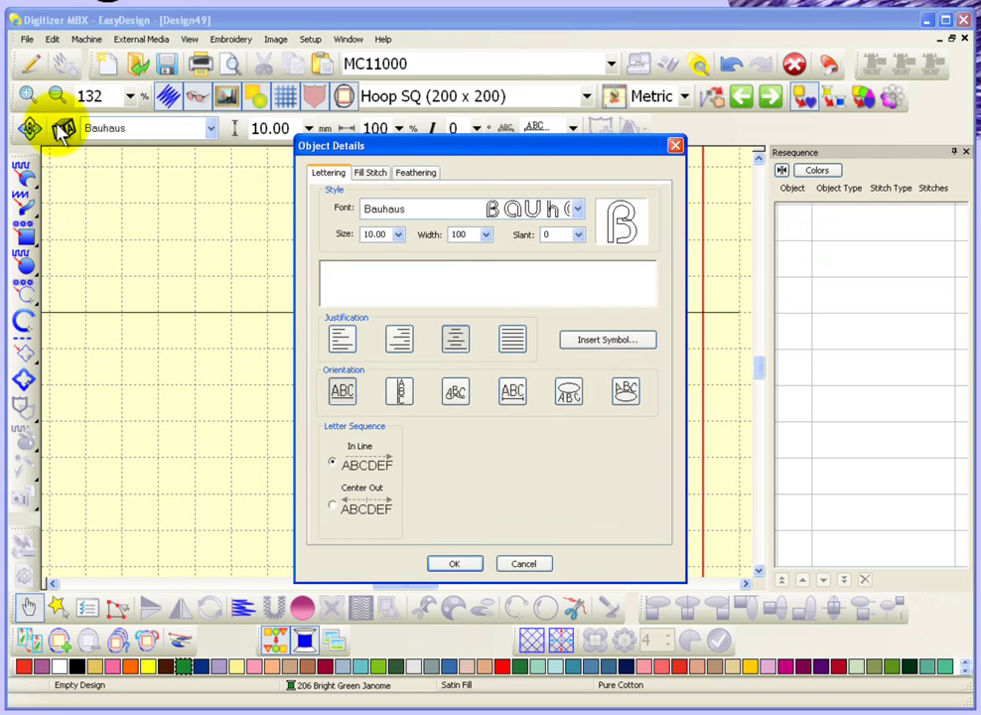
type("abcd")
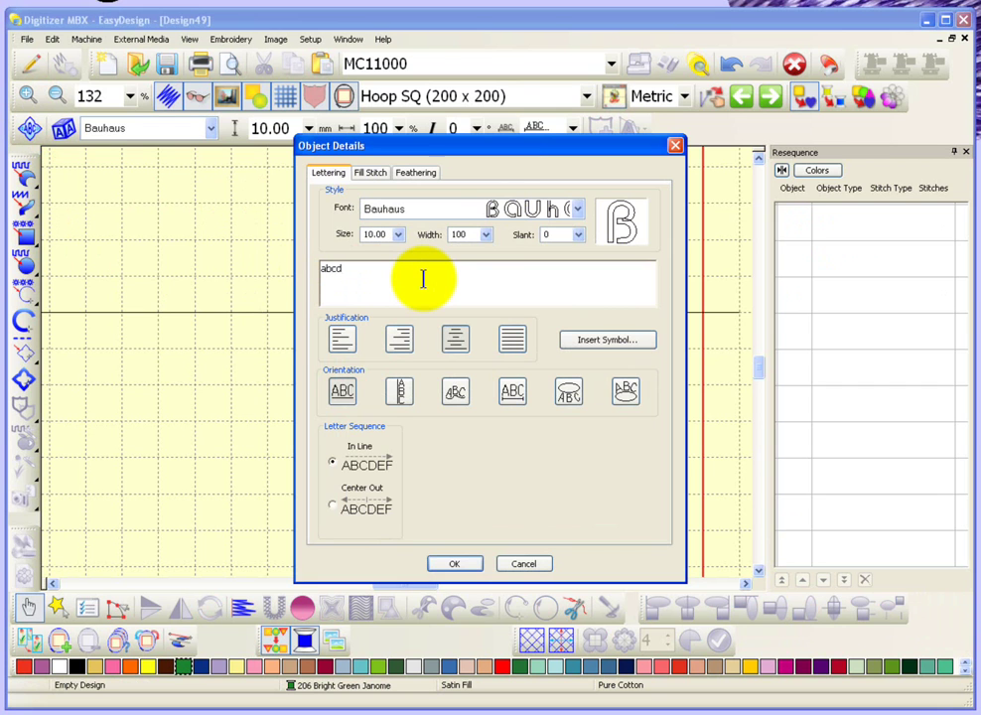
left_click(455, 564)
left_click(375, 425)
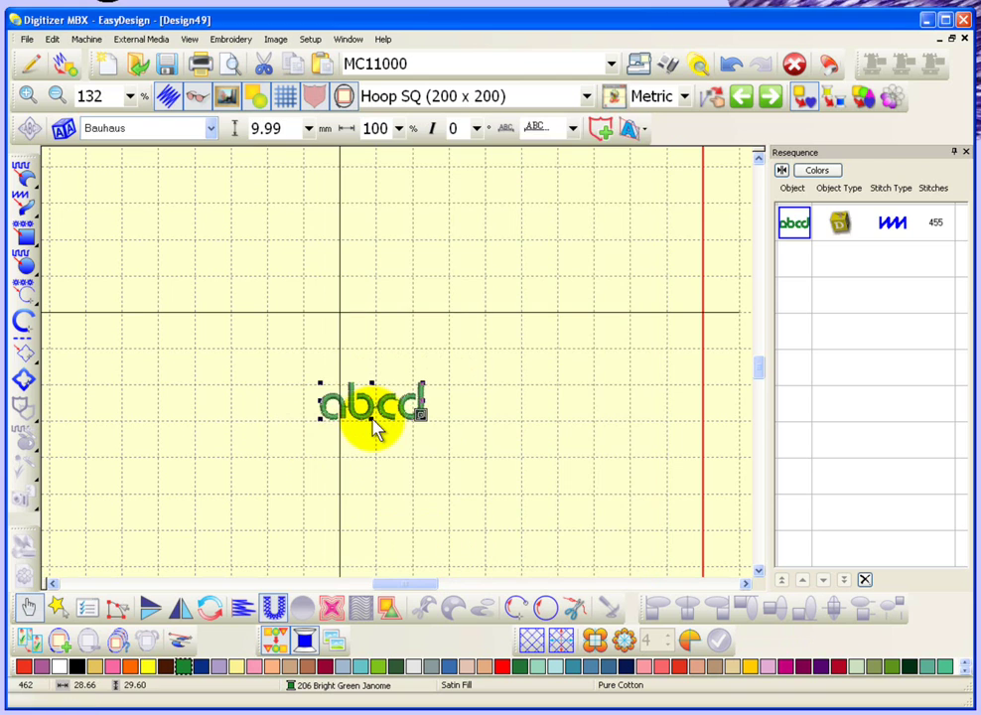
- Enlarge the "abcd" lettering proportionally to about 30 mm high and shift it slightly down and to the right
double_click(374, 425)
left_click(523, 564)
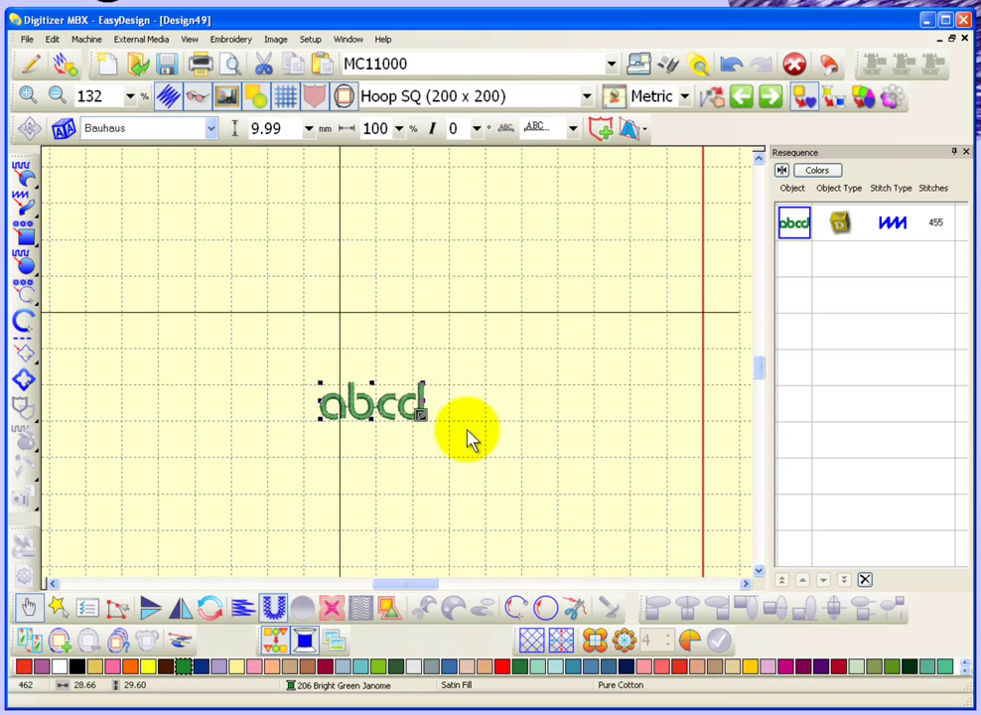
left_click_drag(421, 386, 628, 310)
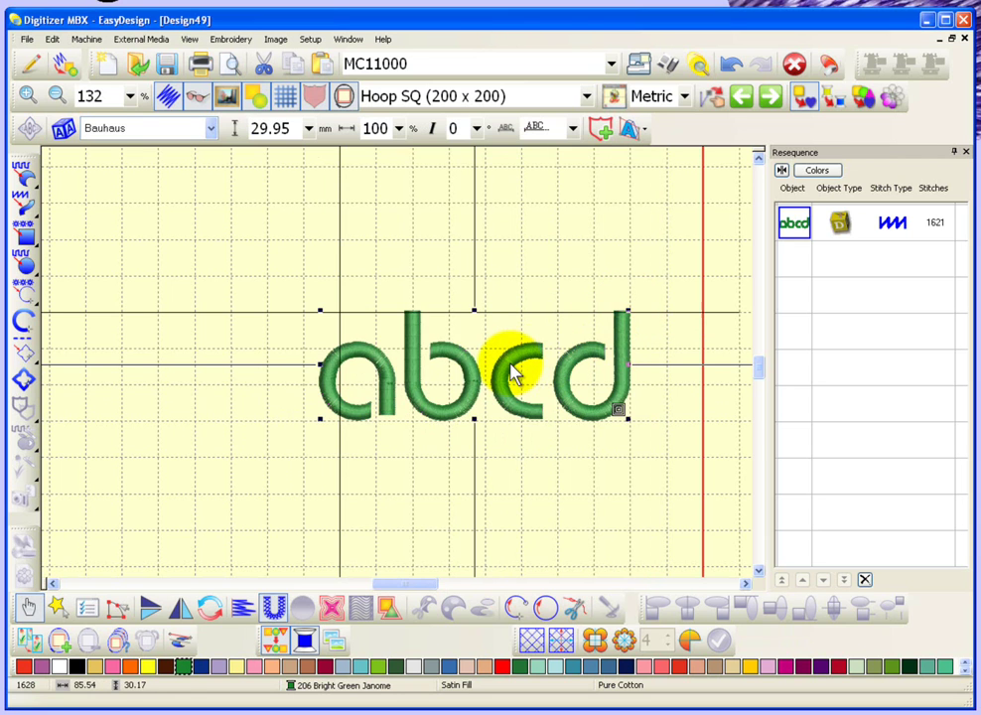
left_click_drag(516, 370, 543, 402)
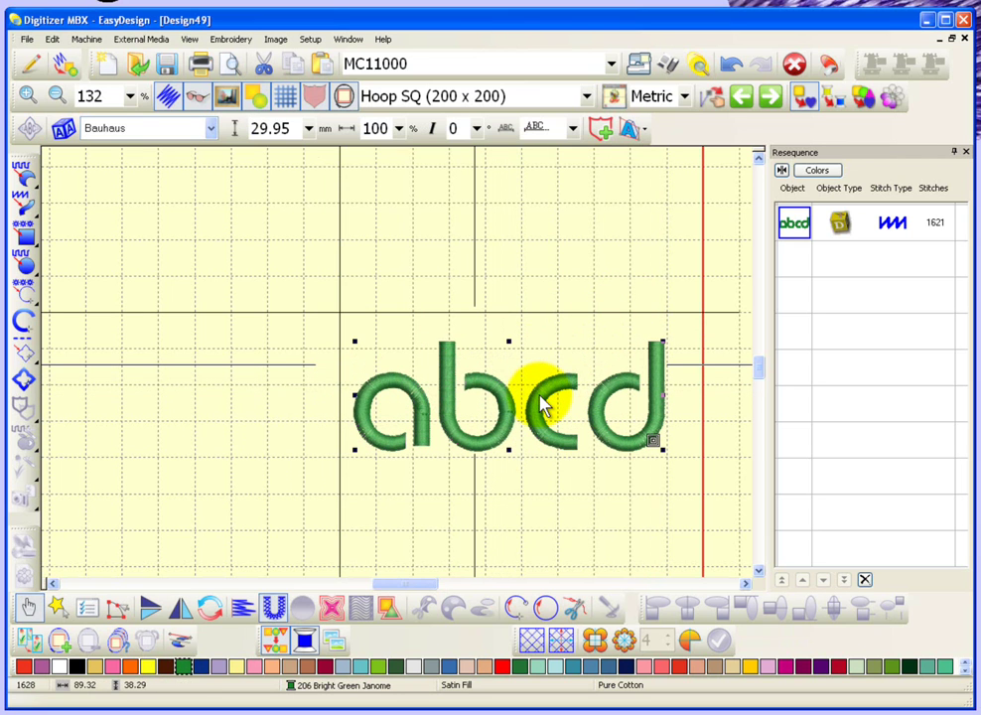
- Inspect the "abcd" stitching up close and nudge the whole lettering object slightly up and to the right
key("b")
left_click_drag(340, 319, 687, 466)
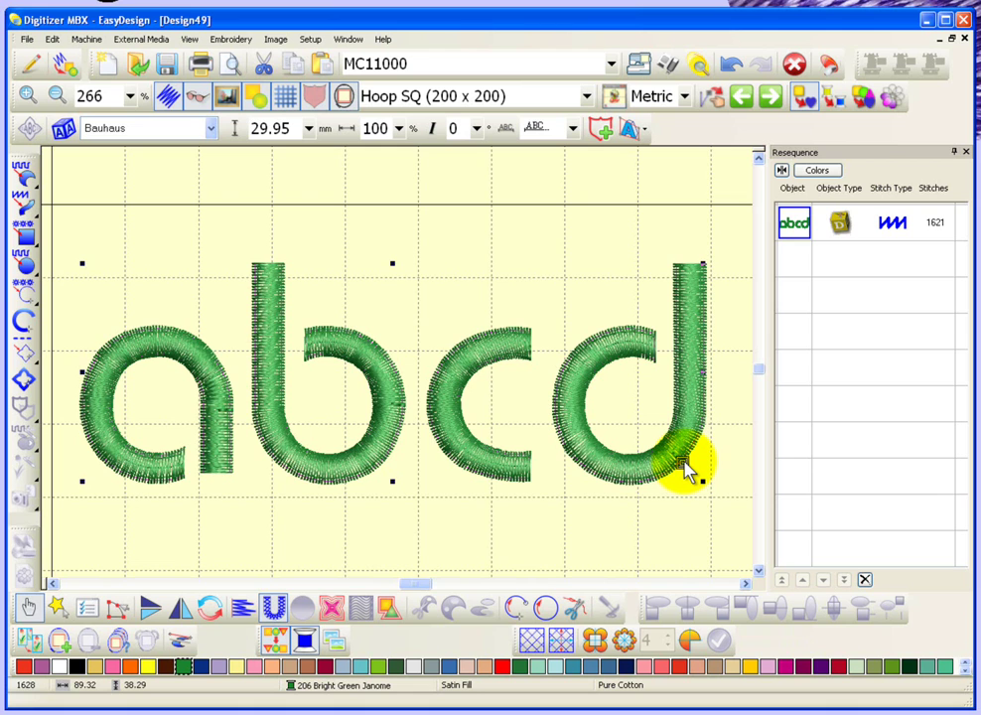
key("shift+z")
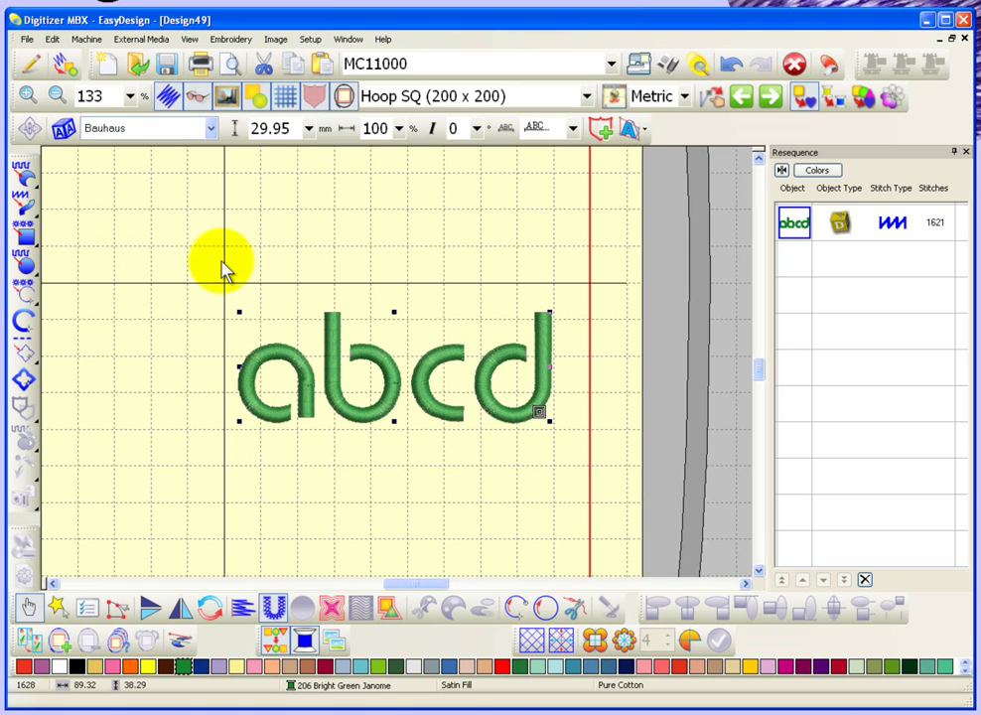
left_click(330, 343)
mouse_move(331, 343)
left_mouse_down()
mouse_move(304, 329)
mouse_move(348, 322)
mouse_move(345, 331)
left_mouse_up()
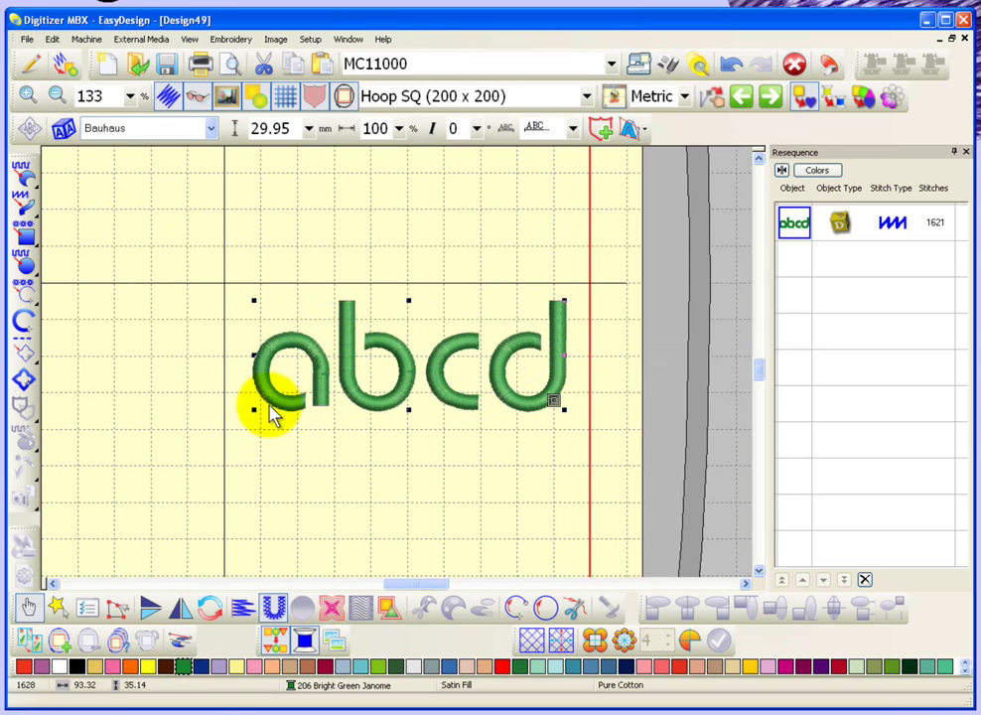
left_click_drag(320, 372, 314, 375)
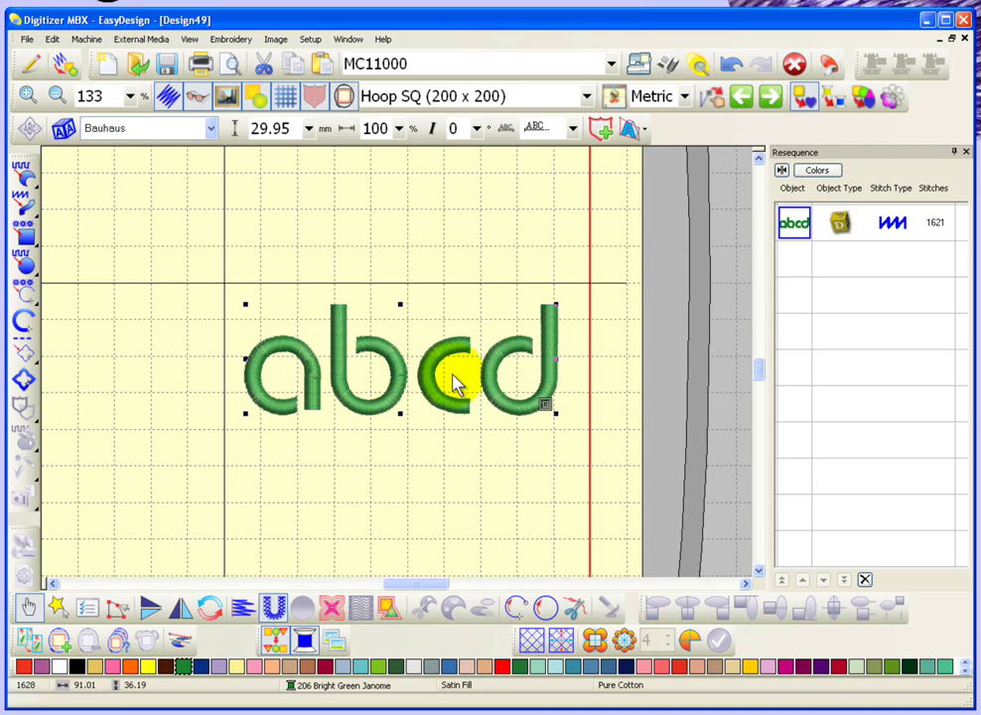
- Append the letter "e" to the lettering directly on the design and move the word up and to the left
left_click(63, 131)
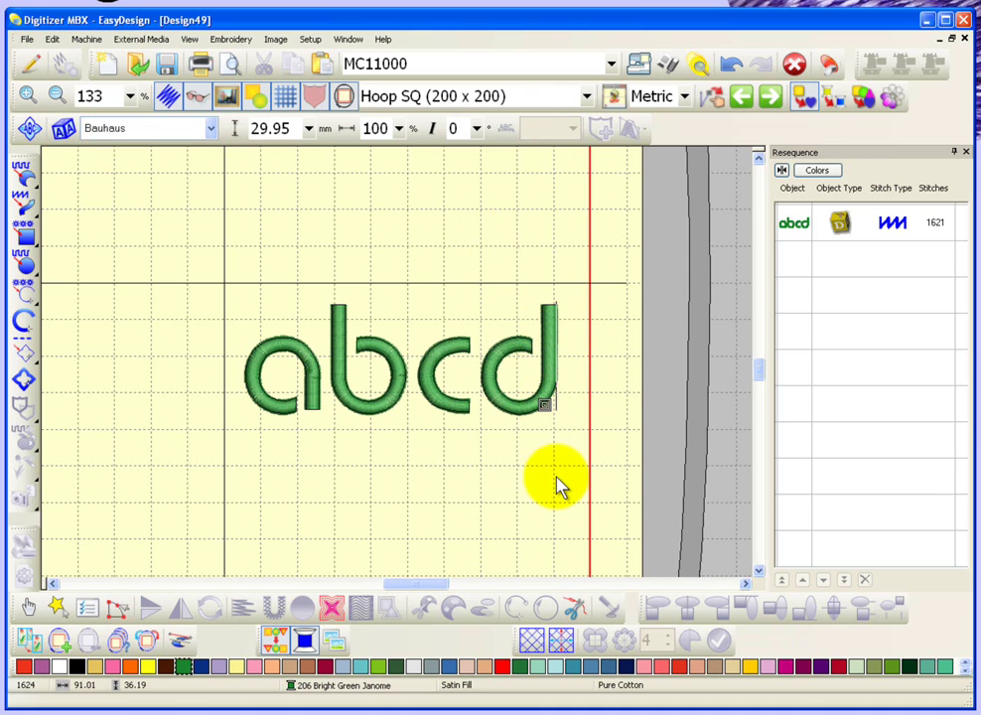
type("e")
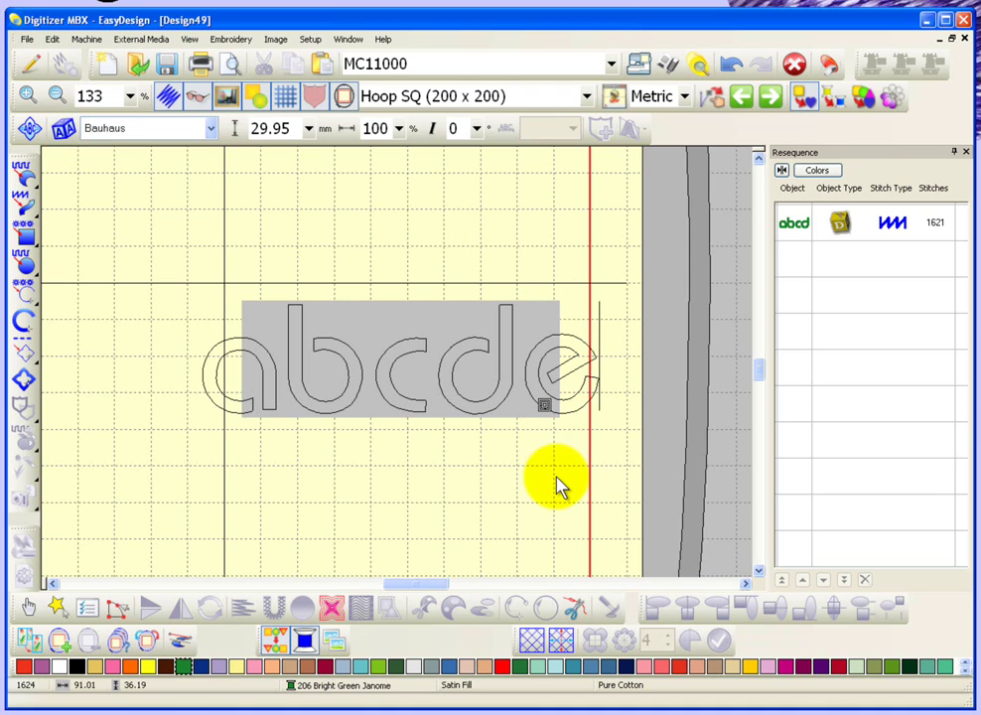
left_click(28, 606)
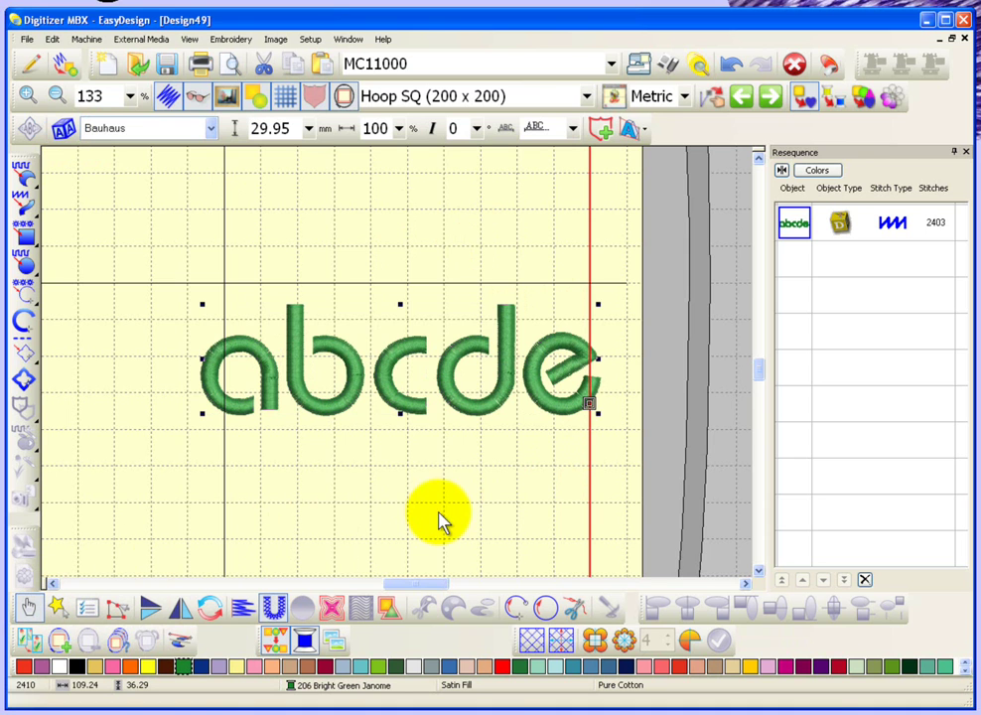
left_click_drag(508, 373, 446, 327)
- Extend the lettering text to "abcdef" in its object details and deselect it
double_click(445, 324)
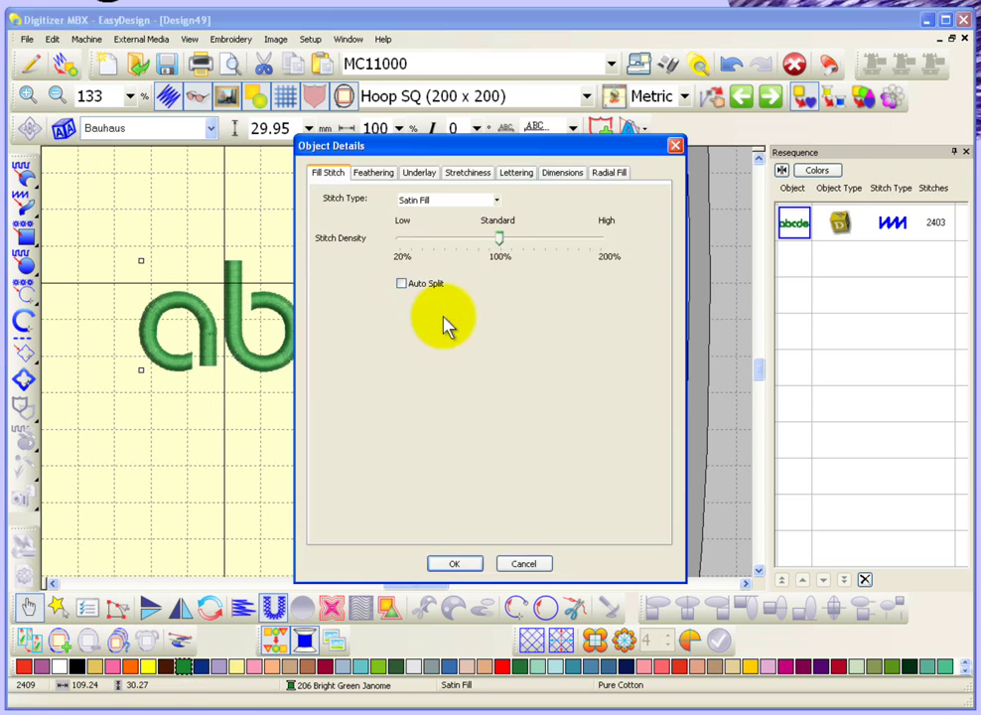
left_click(519, 176)
left_click(361, 273)
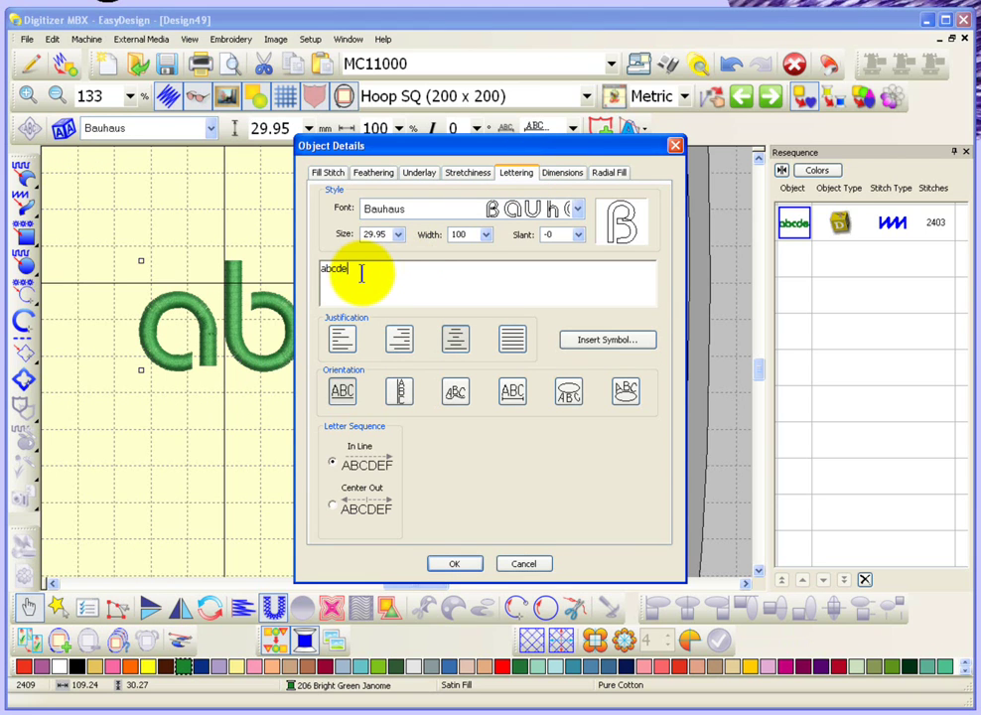
type("f")
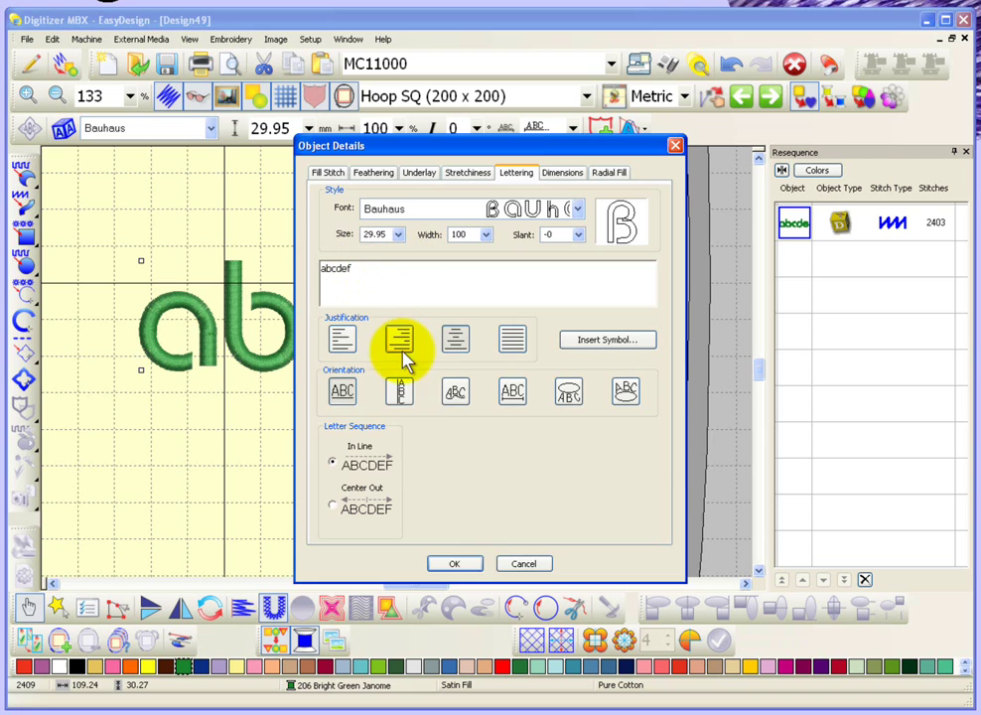
left_click(467, 564)
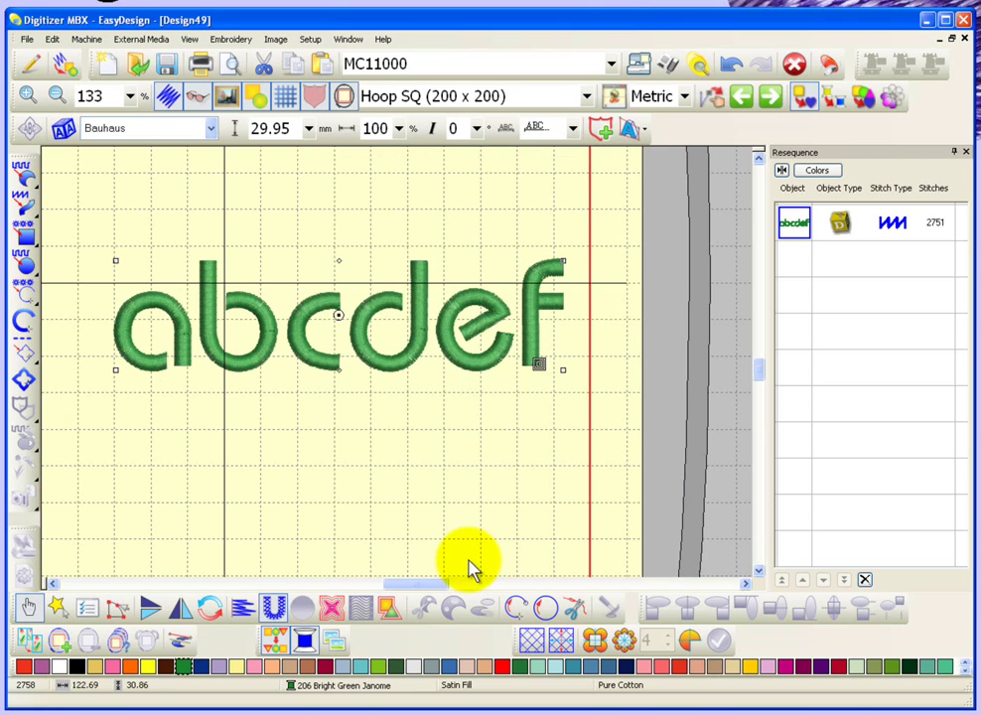
left_click(422, 510)
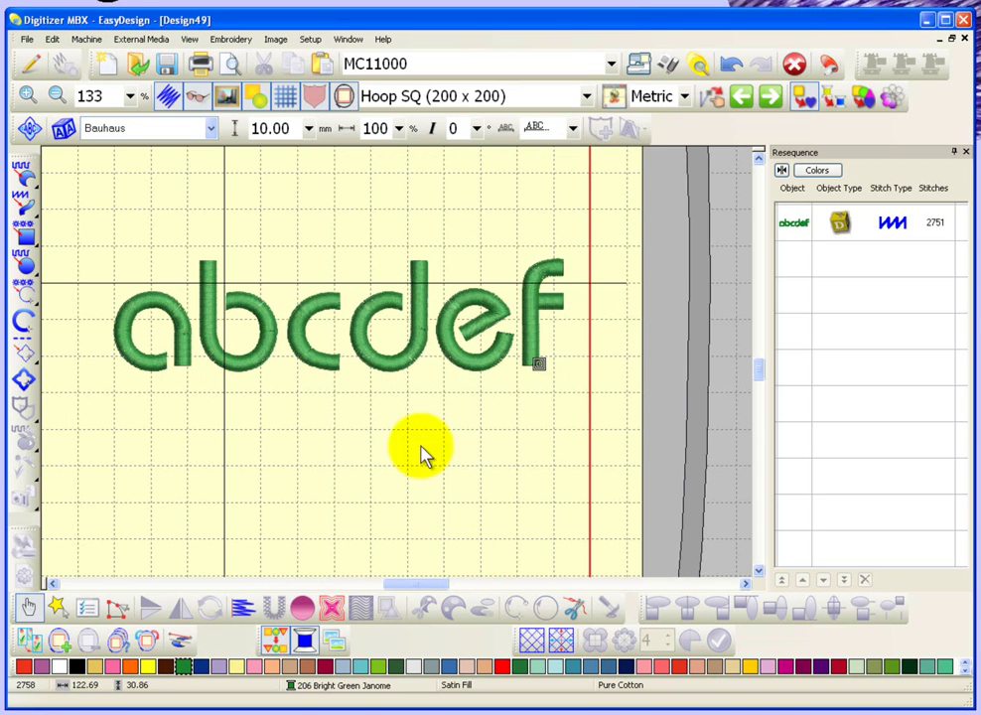
- Set the height of only the letters "c" and "d" within the lettering to 40 mm
left_click(422, 330)
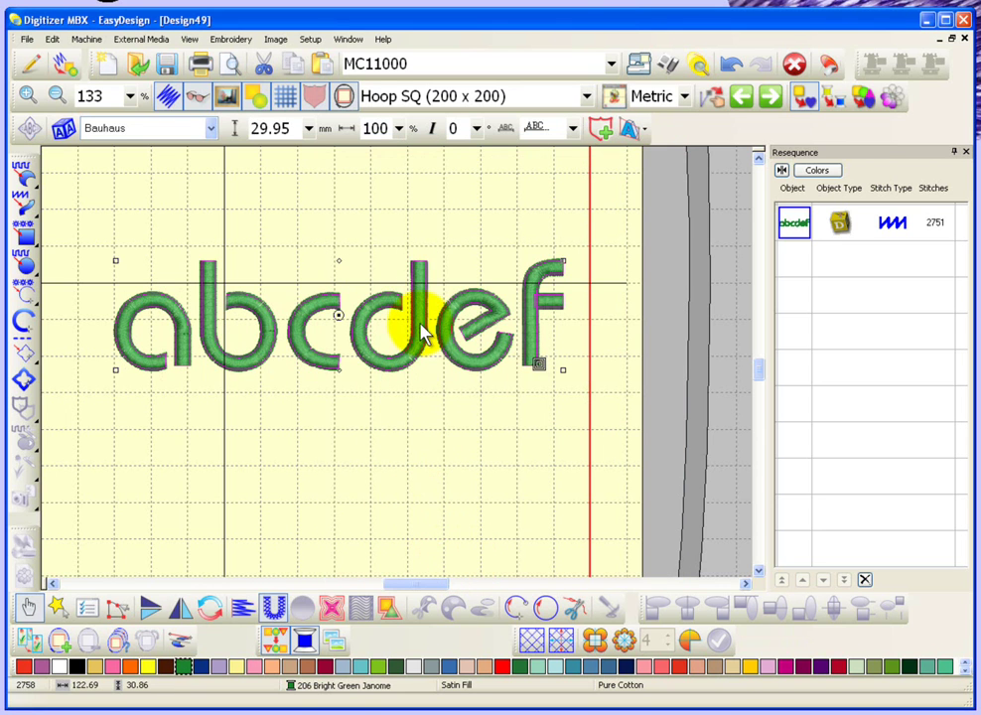
left_click(63, 131)
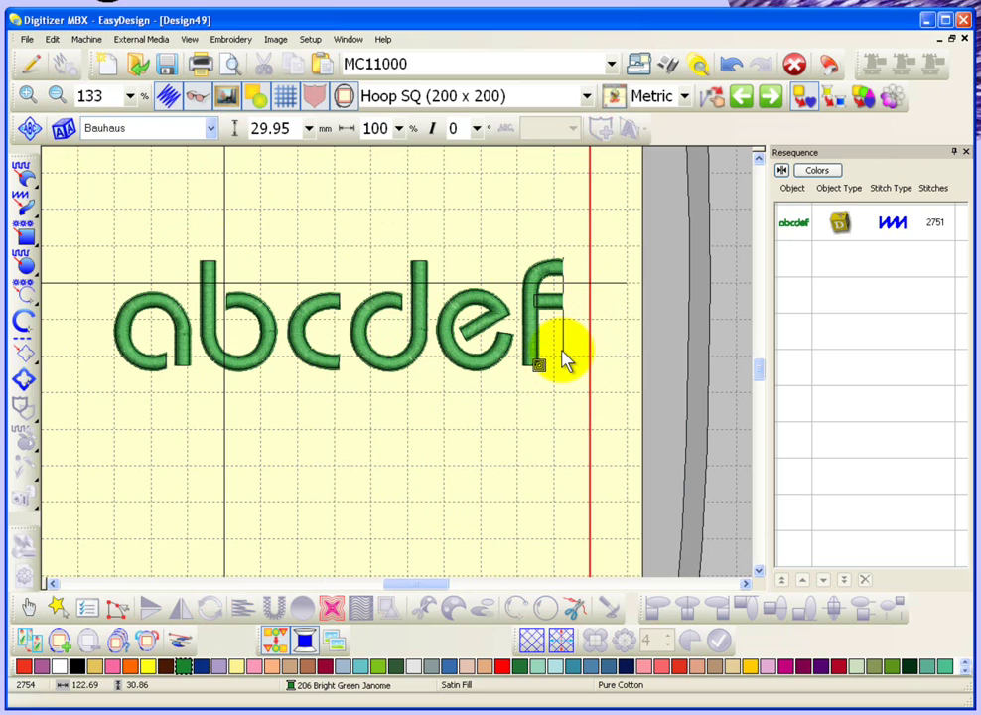
left_click(434, 365)
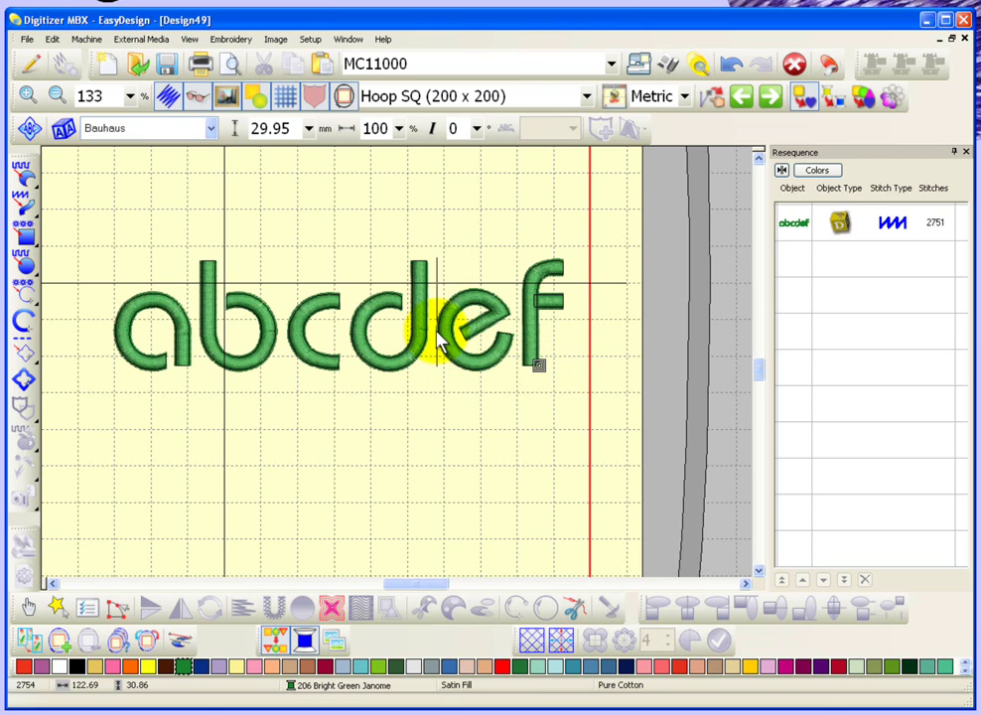
left_click(375, 340)
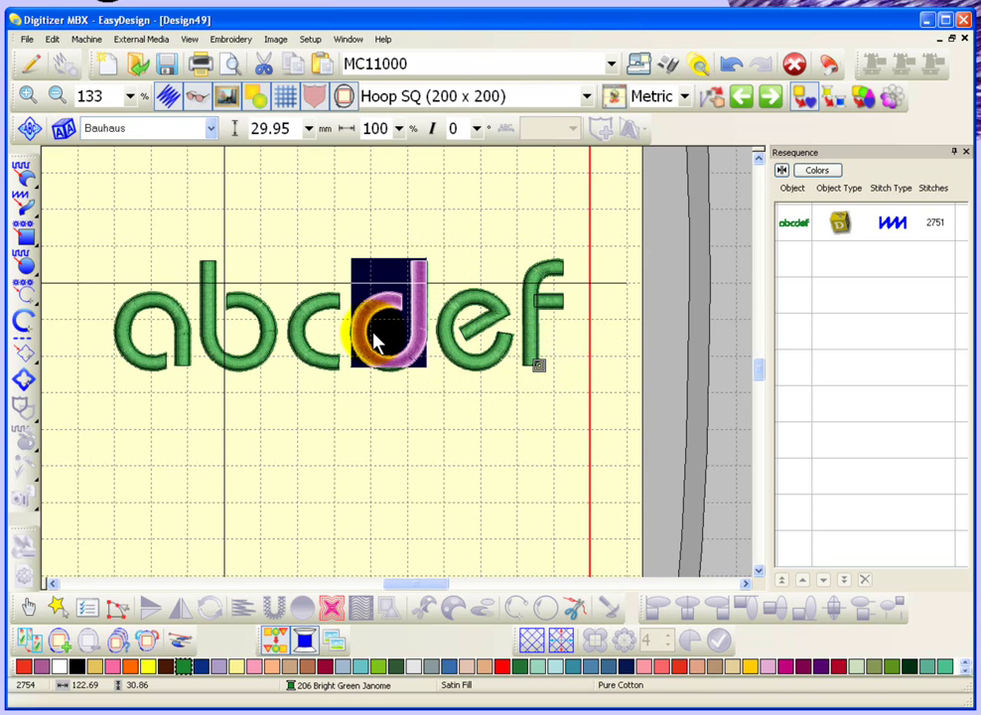
left_click(308, 344, "ctrl")
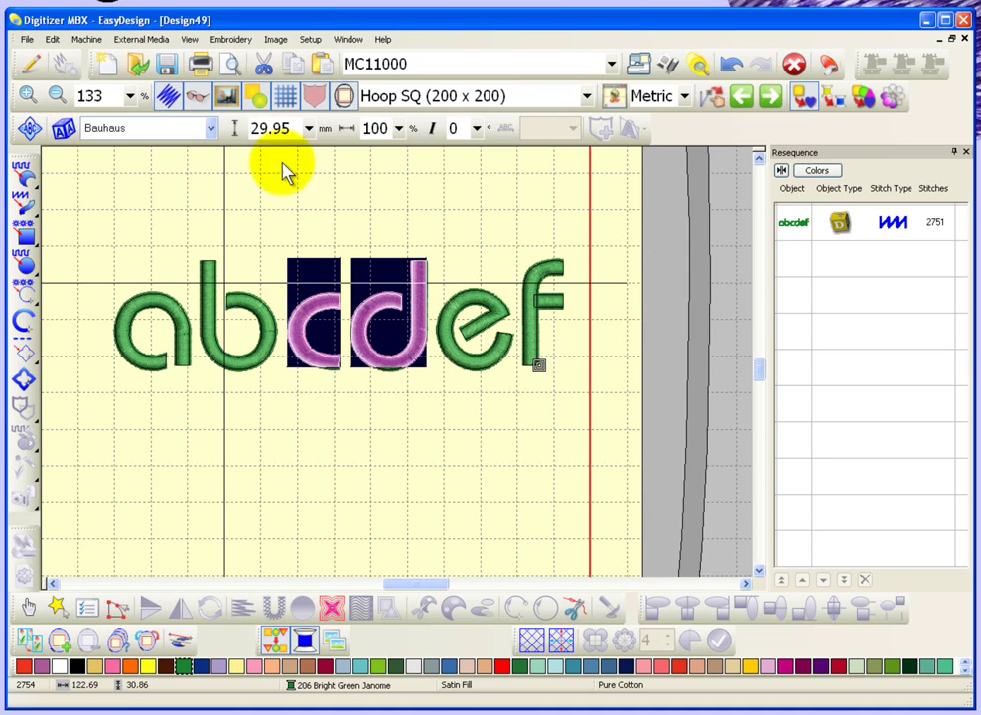
left_click(309, 130)
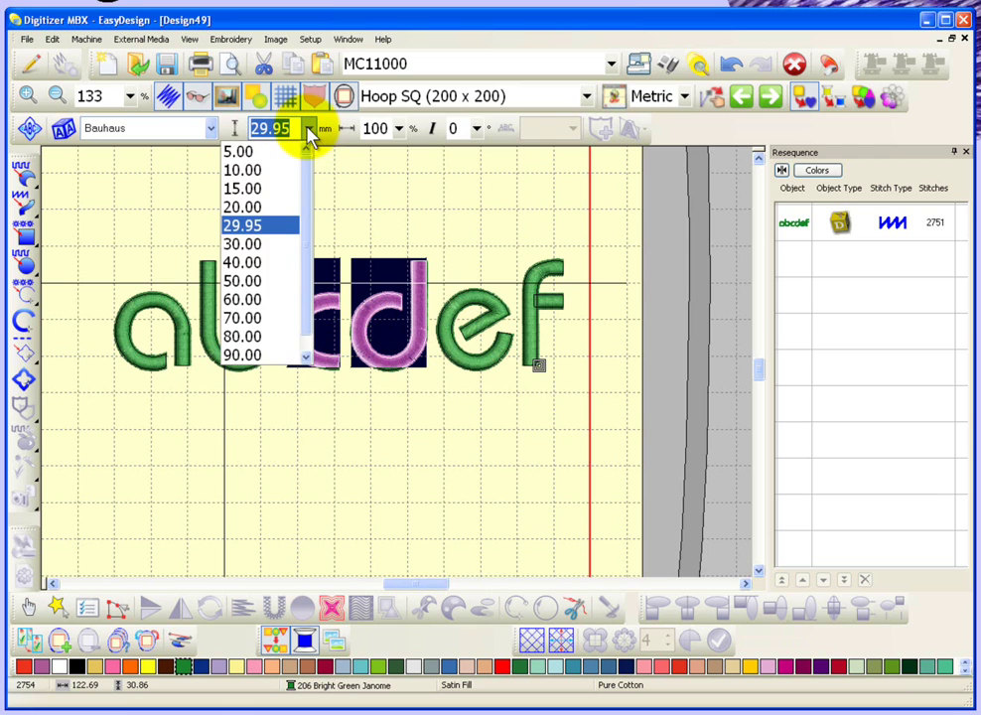
left_click(249, 264)
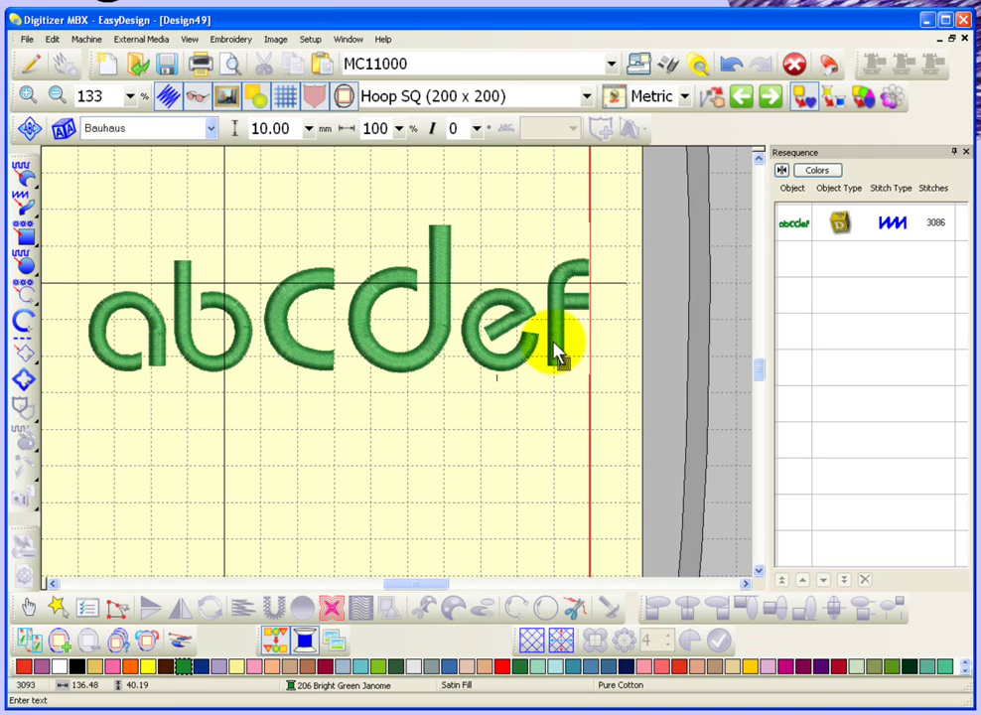
- Change the font of only the letter "b" within the lettering to Cafe and regenerate the stitches
left_click(185, 343)
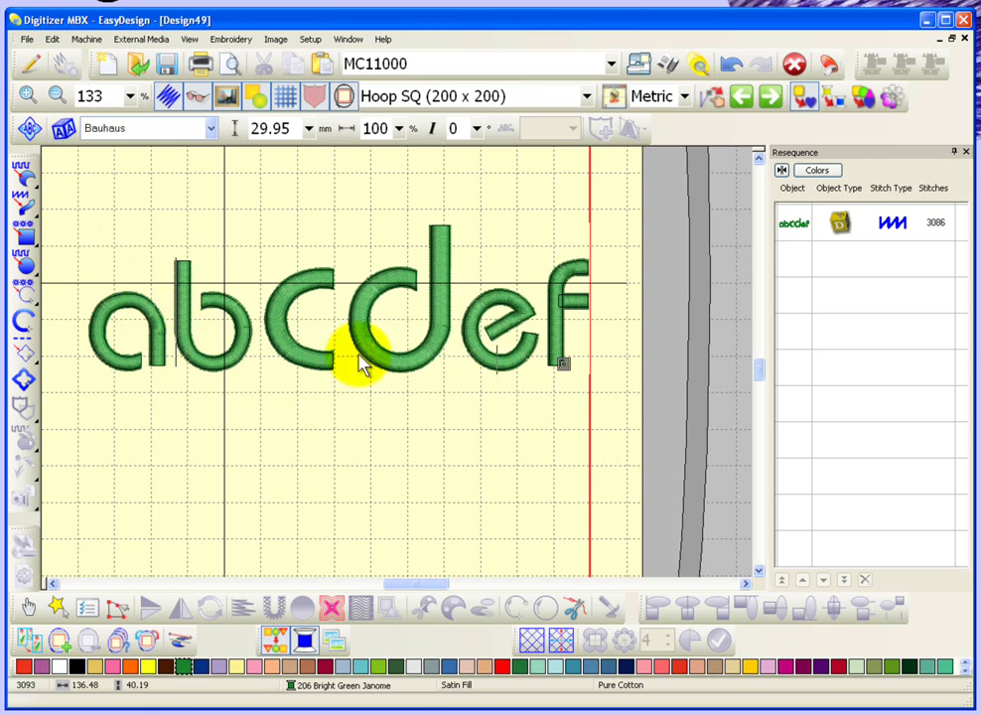
left_click(460, 347)
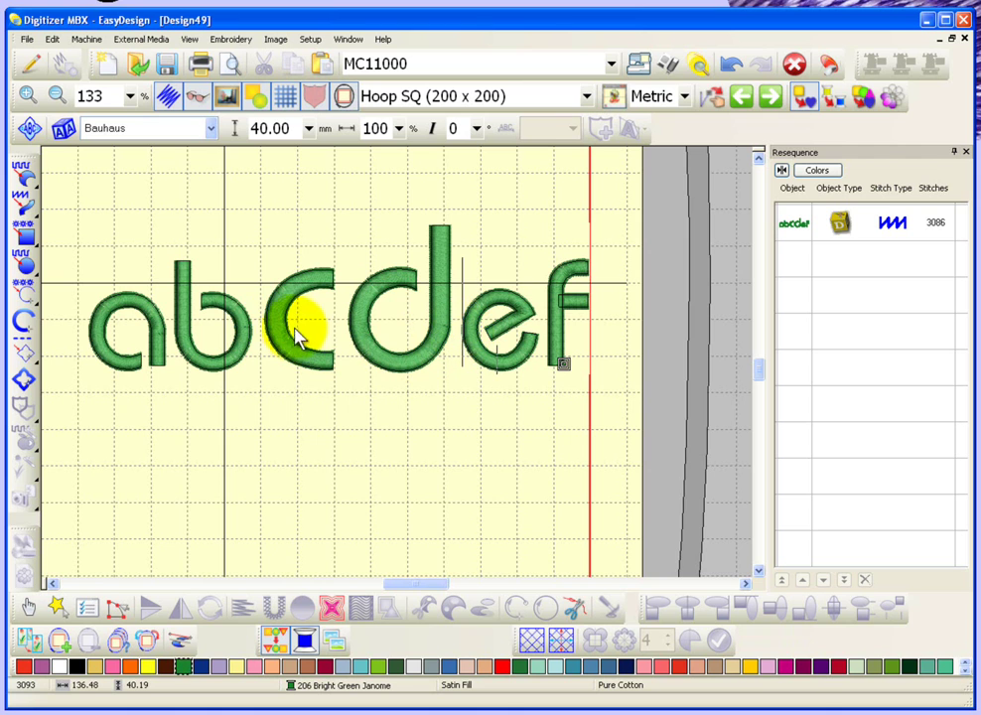
left_click(265, 340)
left_click(181, 341)
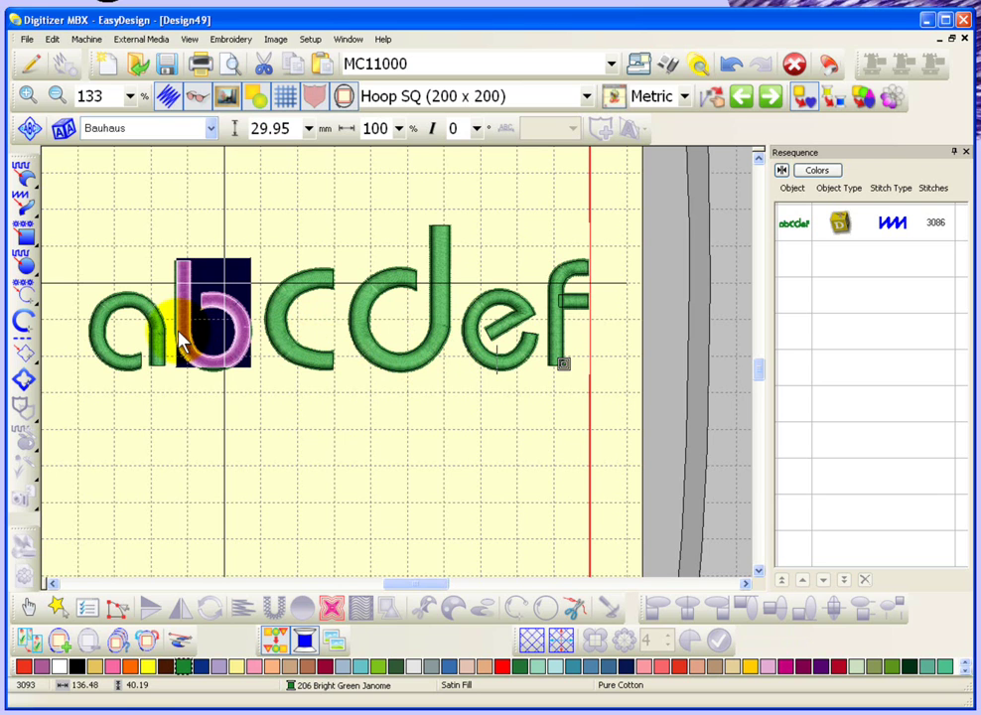
left_click(211, 129)
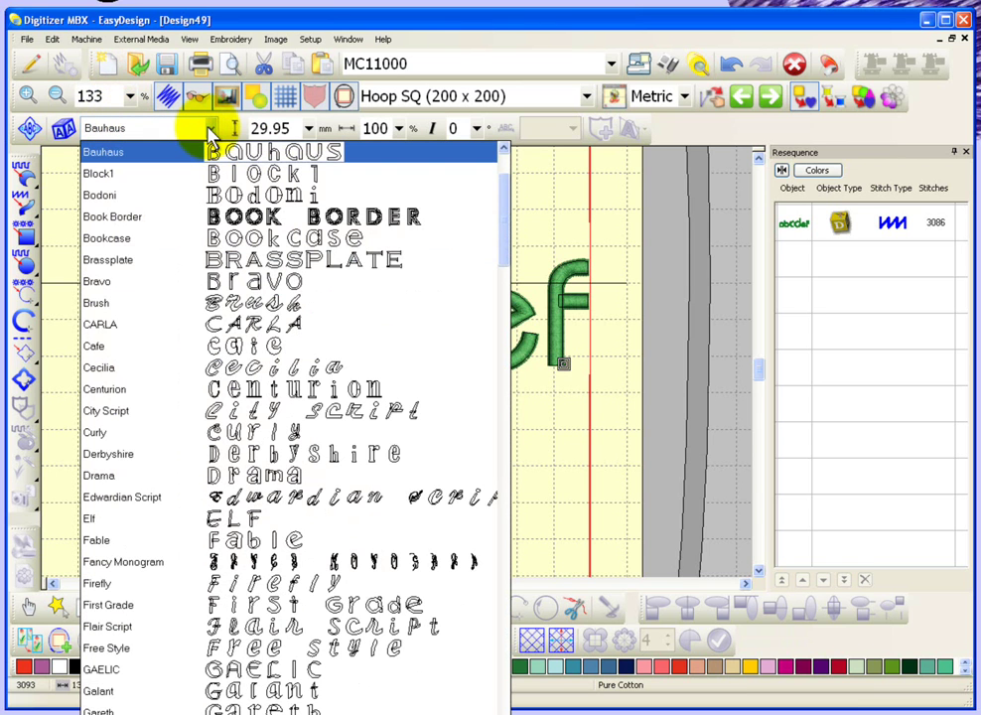
left_click(260, 353)
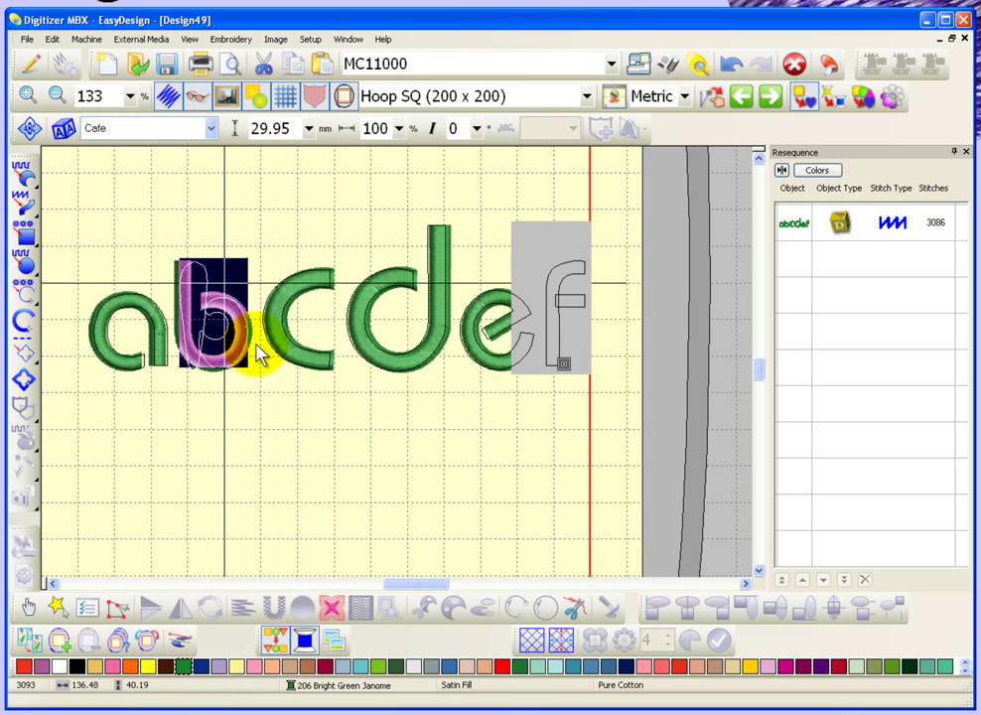
left_click(348, 363)
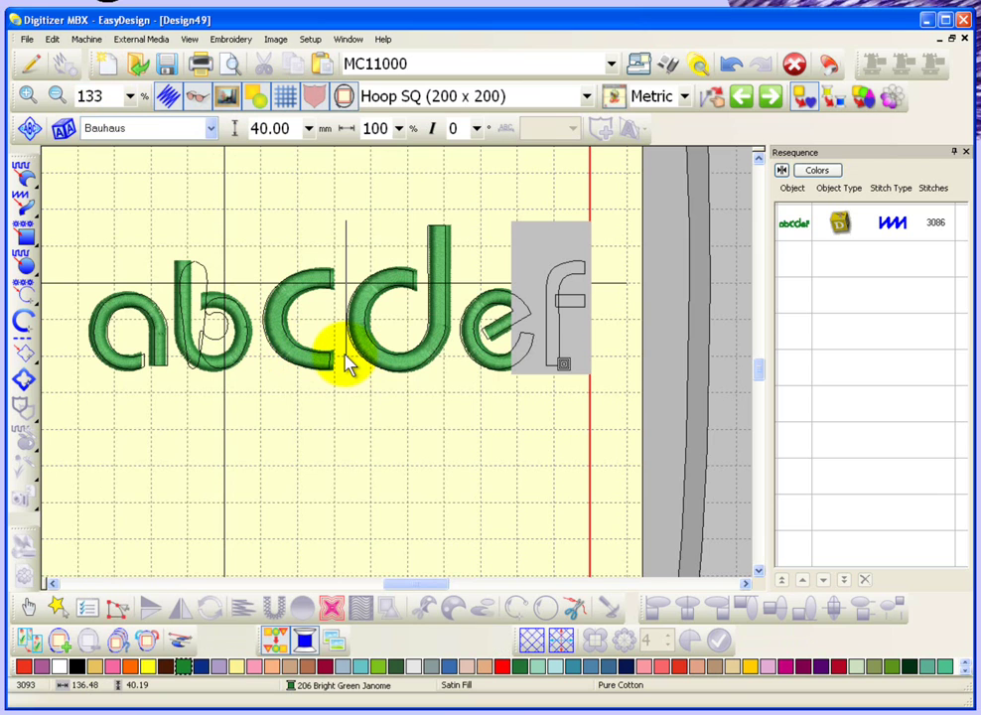
left_click(33, 609)
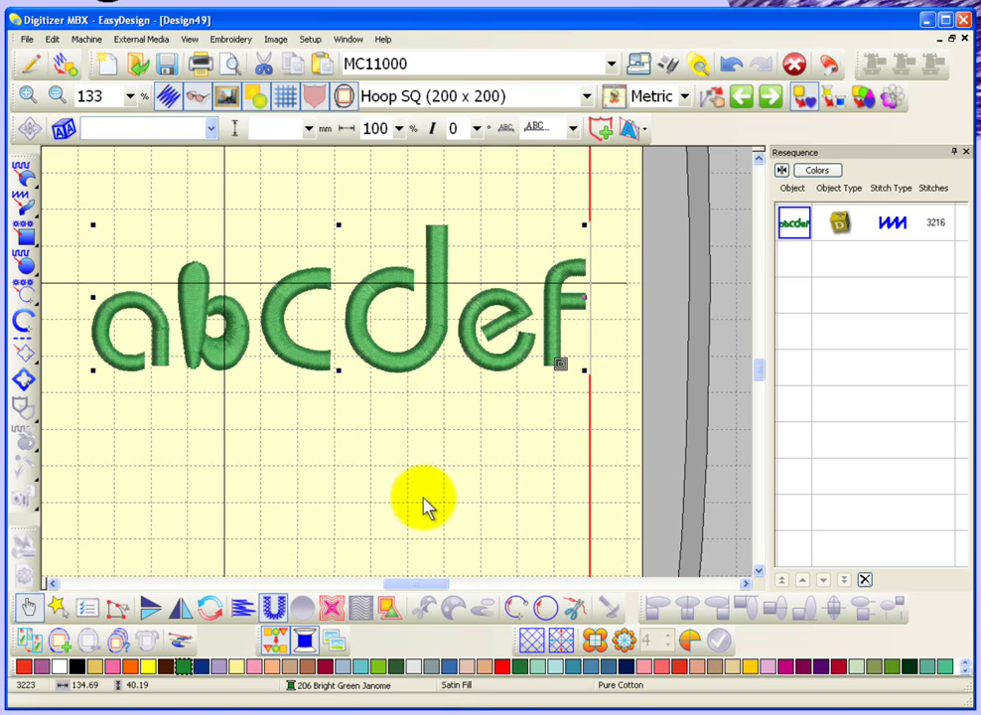
- Move the finished lettering down and to the left so it is centered on the hoop's vertical axis
key("shift+z")
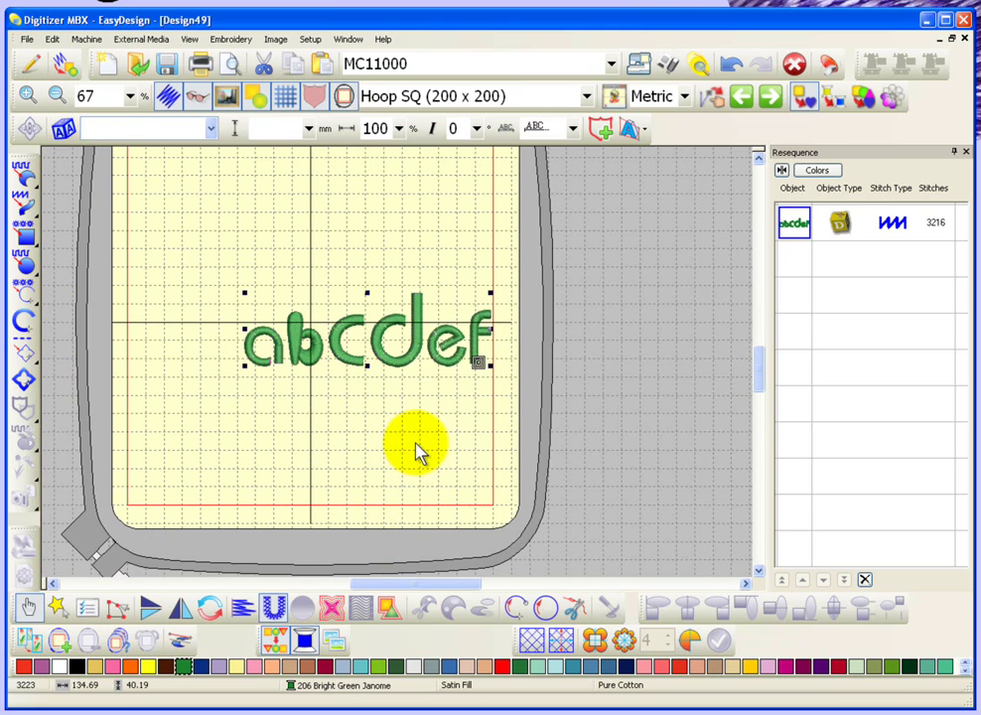
left_click(407, 385)
left_click_drag(415, 363, 361, 410)
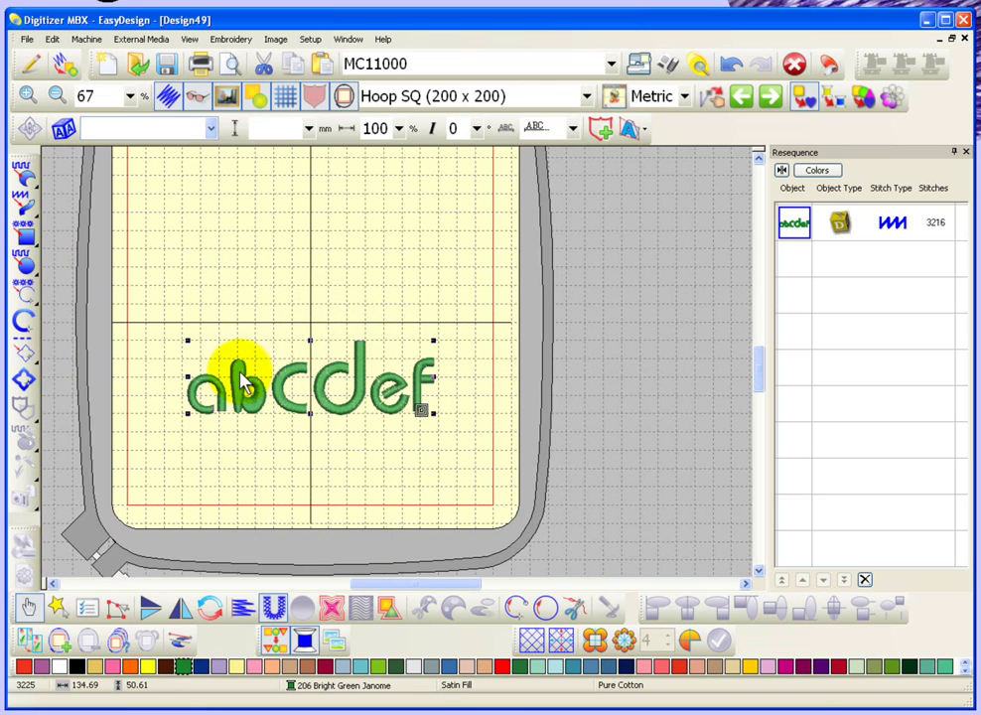
- Recolor only the letter "e" within the lettering to 202 Vermilion and regenerate the stitches
key("b")
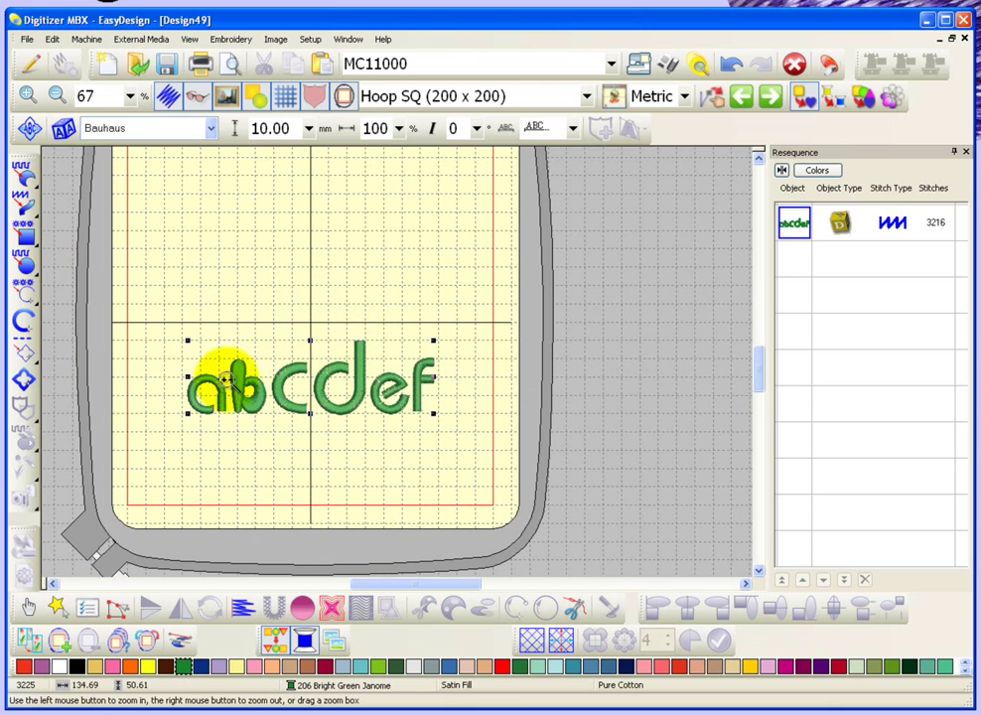
left_click_drag(180, 325, 454, 427)
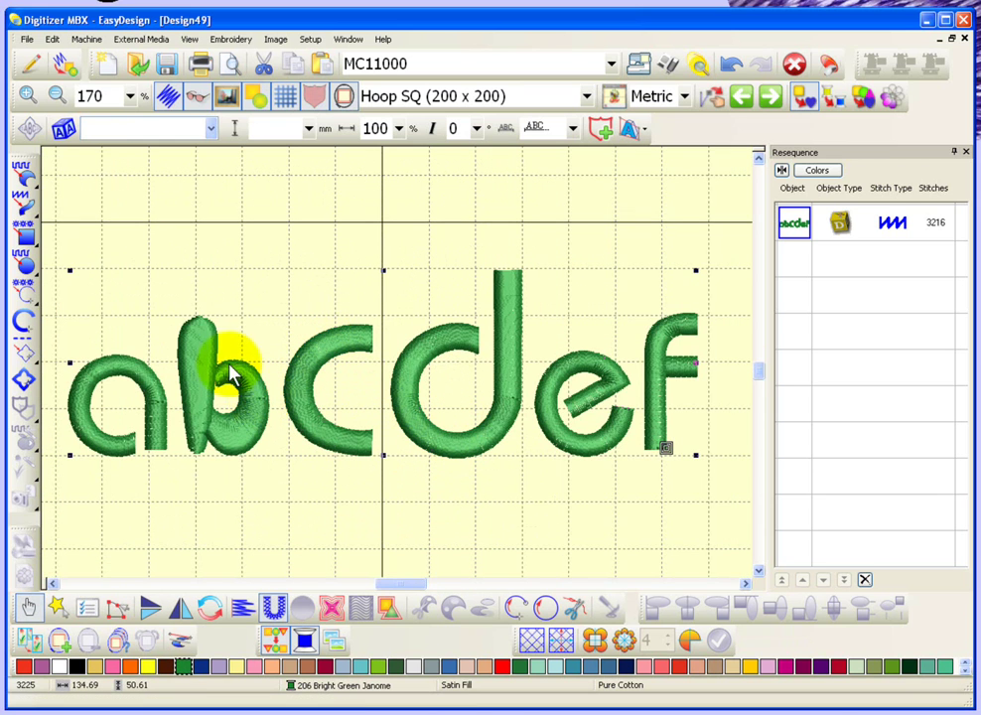
left_click(63, 128)
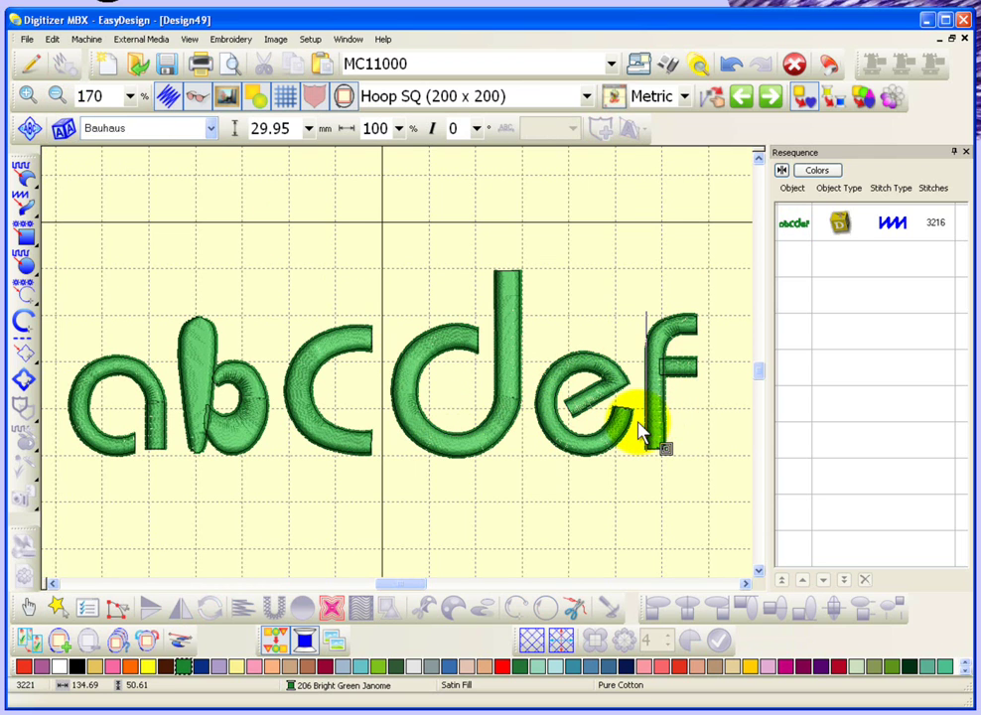
left_click(576, 428)
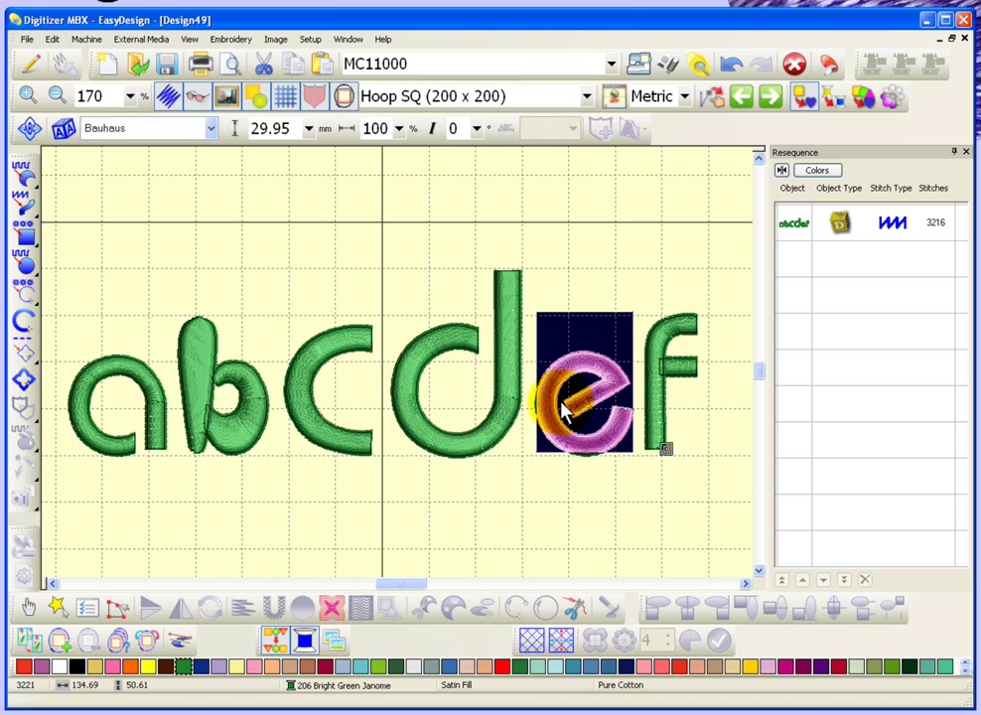
left_click(24, 669)
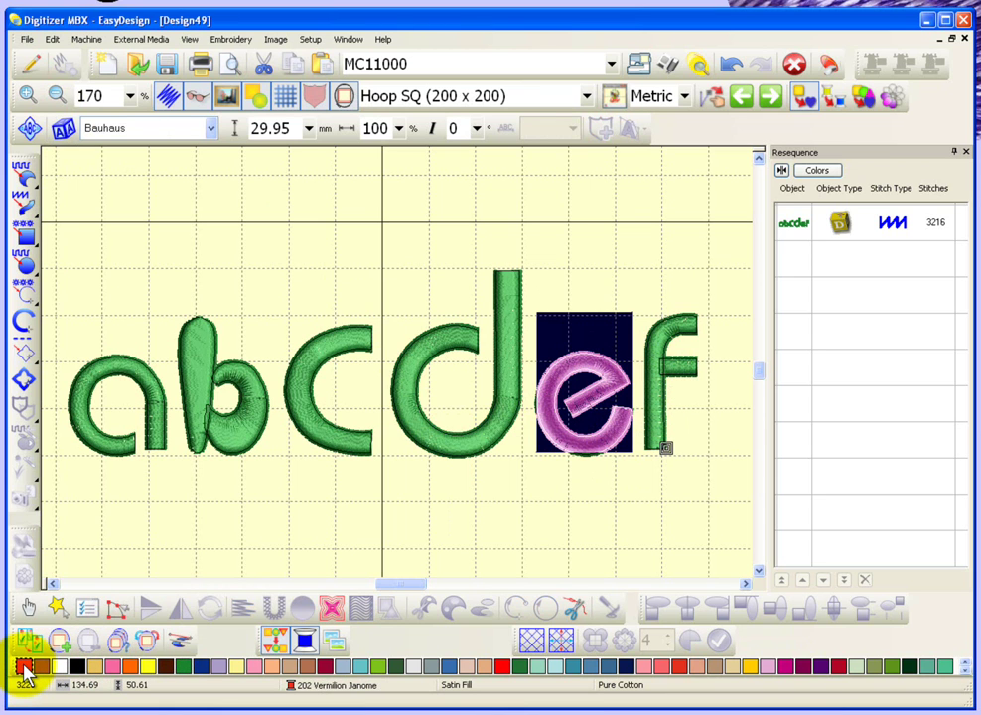
left_click(28, 609)
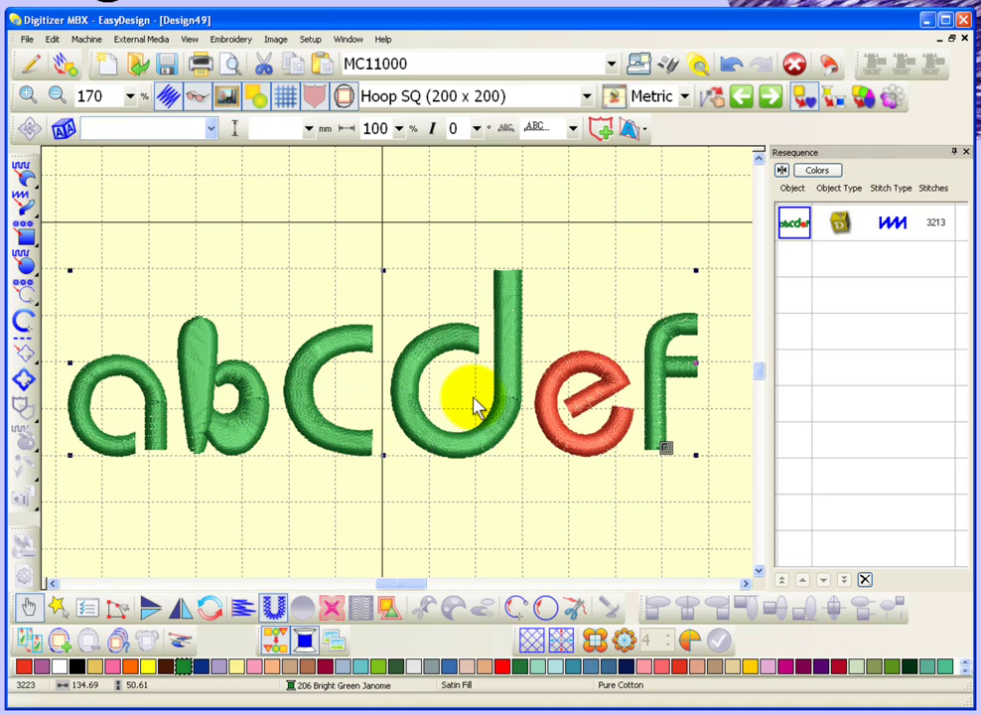
- Reshape the lettering by moving only the letter "c" slightly closer to the letter "b"
left_click(118, 609)
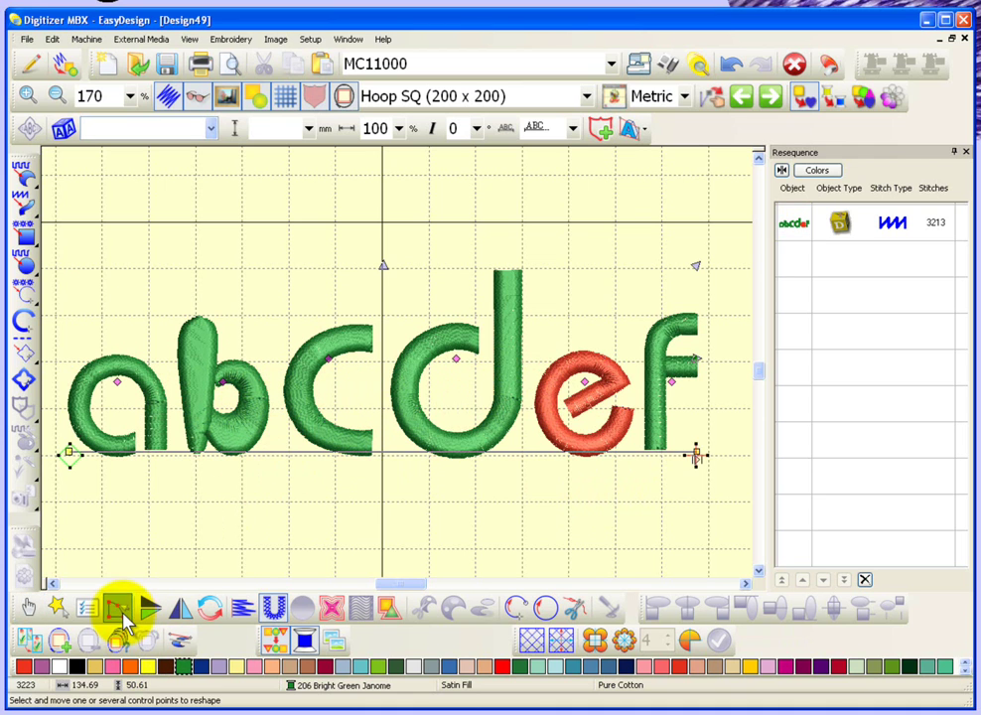
left_click(334, 360)
mouse_move(333, 359)
left_mouse_down()
mouse_move(298, 361)
mouse_move(320, 357)
left_mouse_up()
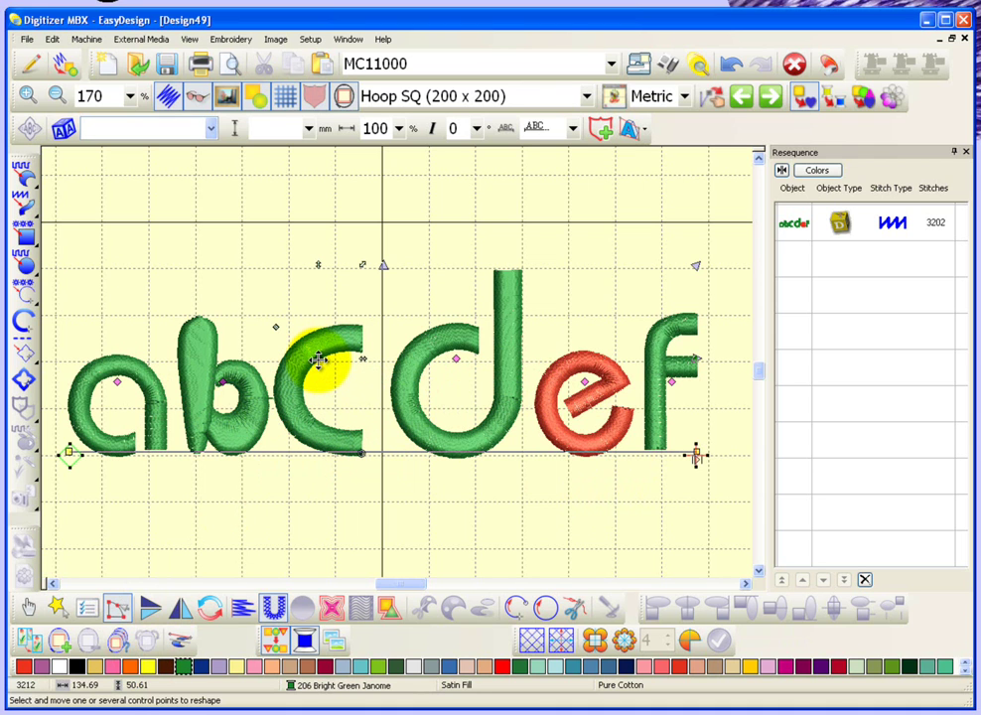
- Reshape the letter "d" by pulling the upper outline point of its bowl upward, and deselect the lettering
left_click(496, 359)
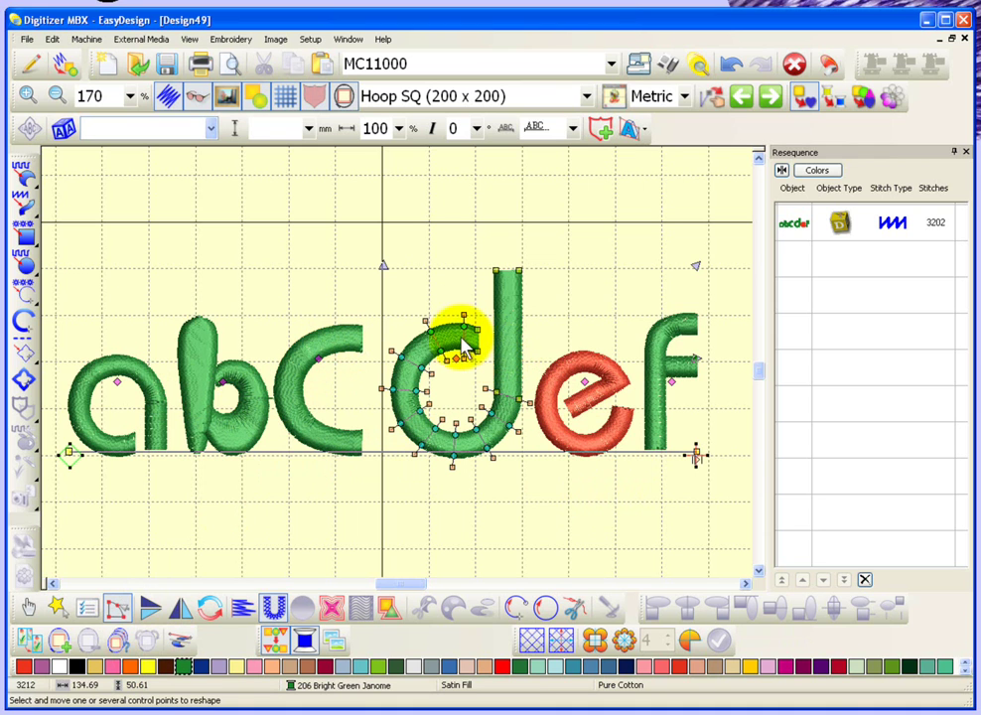
left_click_drag(463, 324, 460, 305)
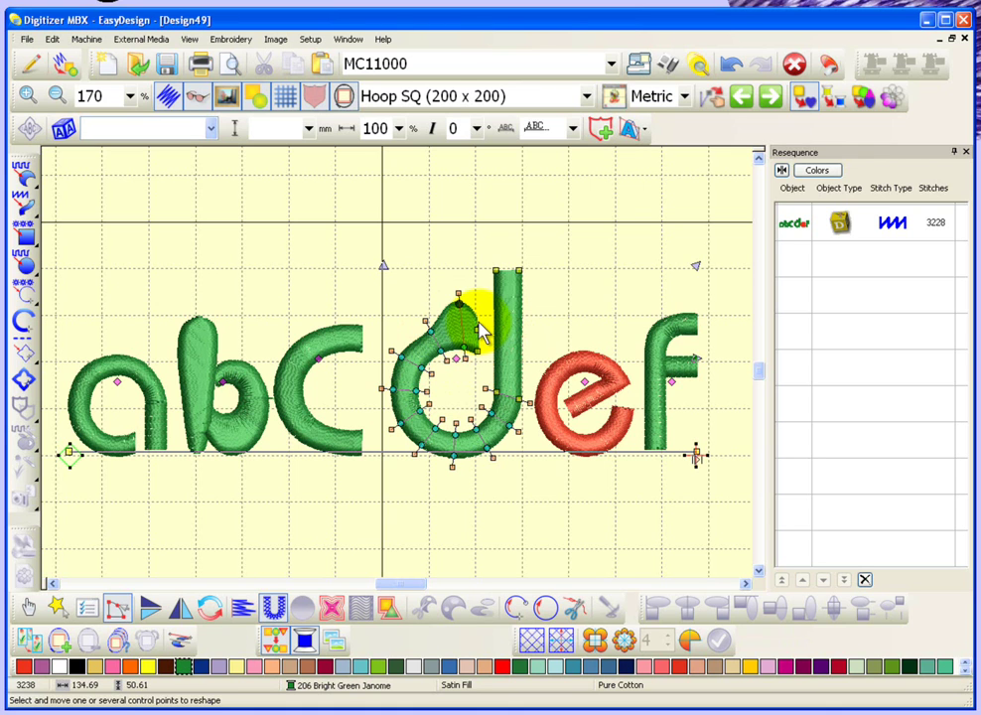
left_click(28, 611)
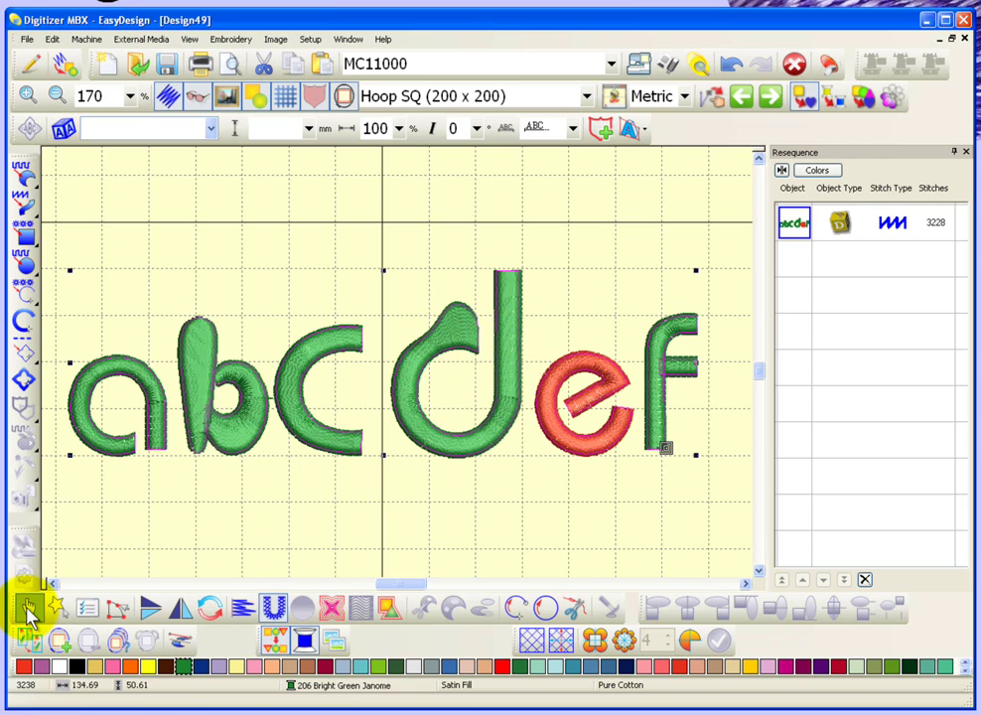
left_click(429, 547)
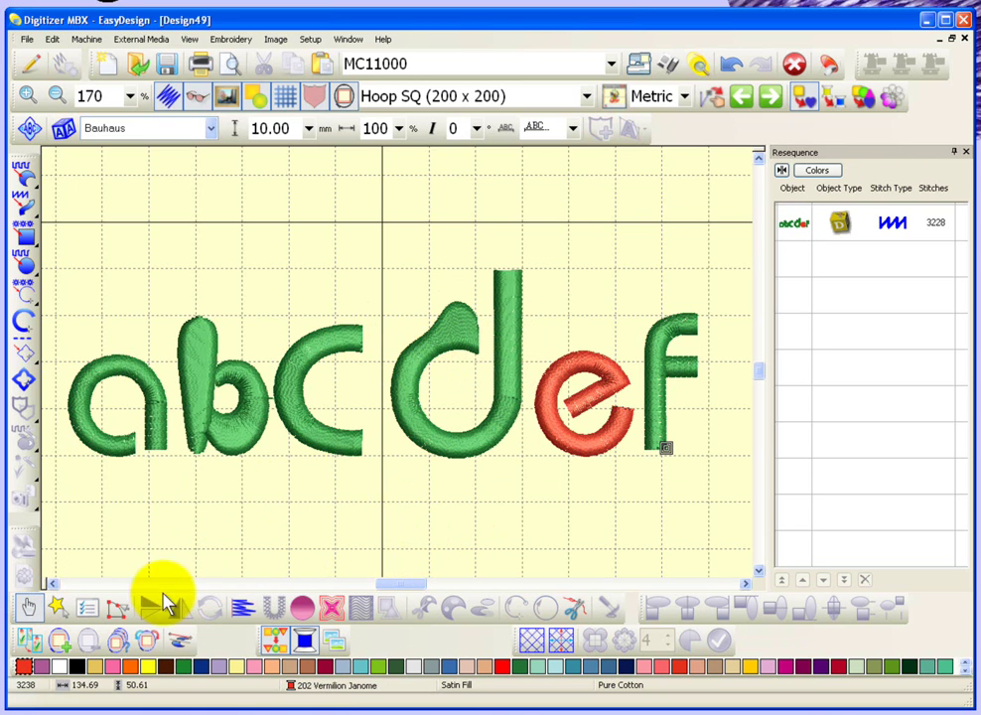
- Reshape the letter "c" by moving it toward the letter "d" and stretching it upward to a height of about 47 mm
left_click(116, 610)
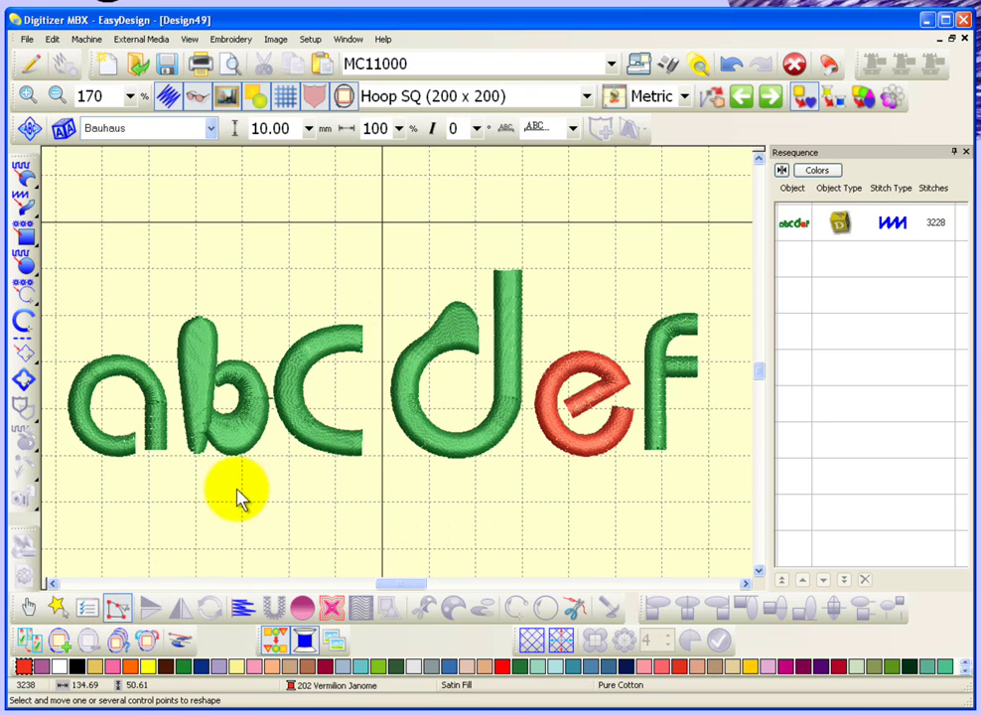
left_click(314, 447)
left_click_drag(319, 359, 337, 359)
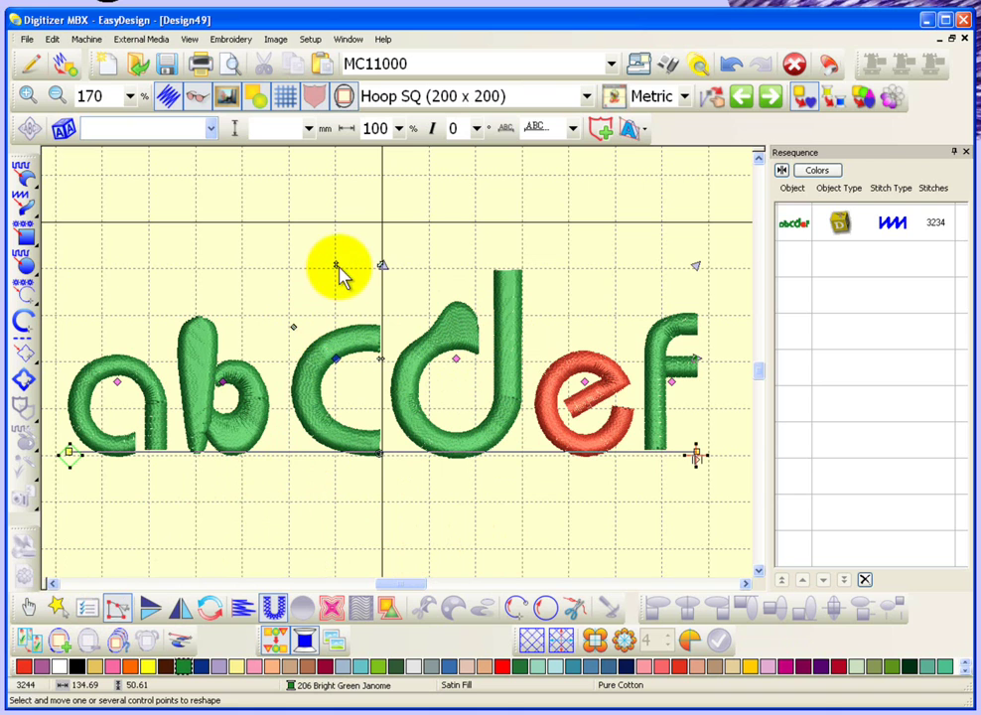
left_click_drag(335, 262, 336, 233)
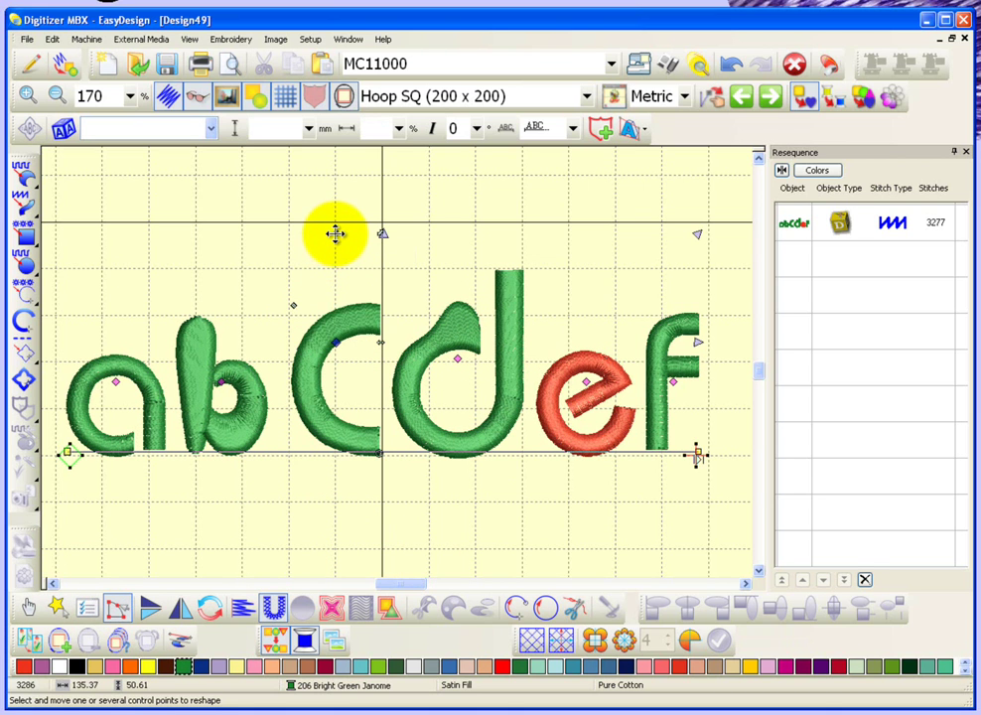
left_click(28, 612)
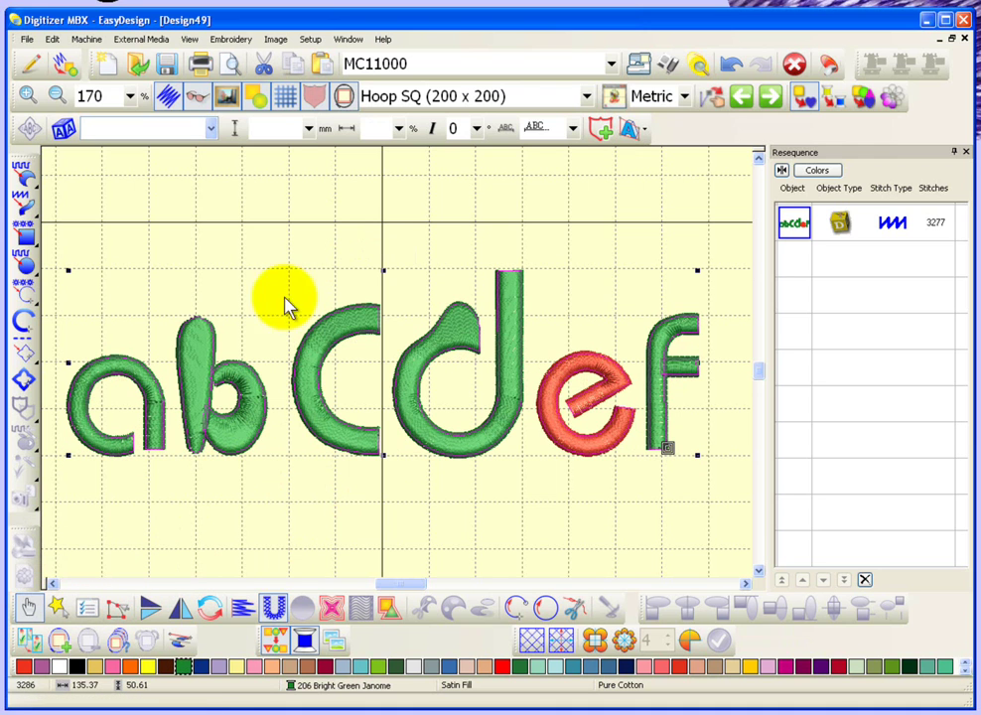
- Change the font of only the letter "c" to CARLA, try thread color 217 Sky on it, and regenerate the stitches
left_click(62, 130)
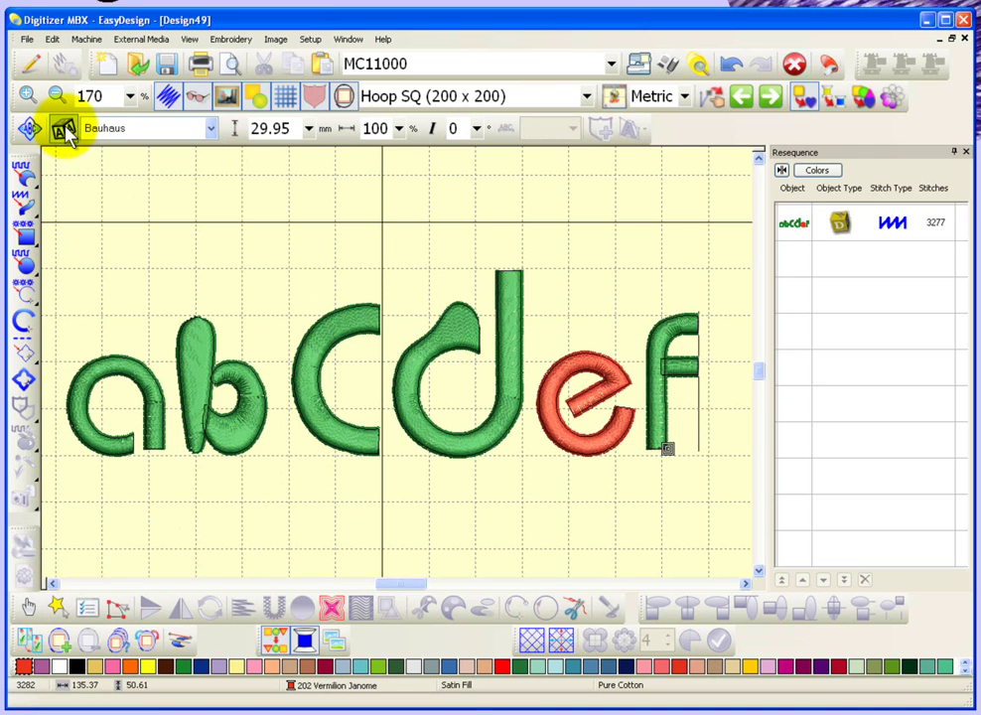
left_click(523, 417)
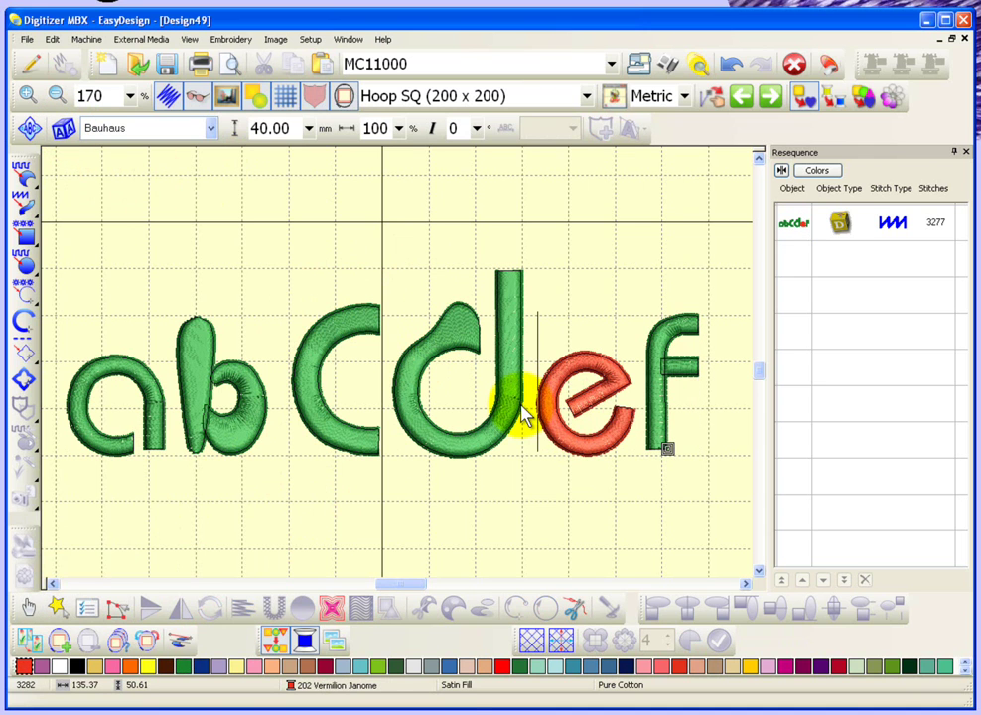
left_click_drag(386, 422, 328, 422)
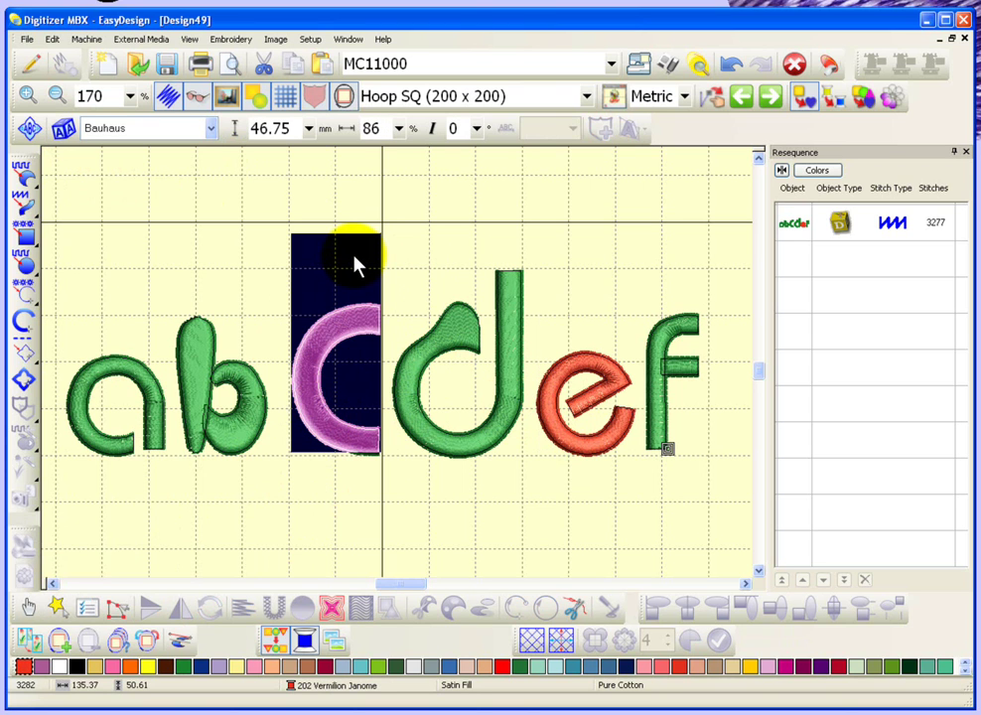
left_click(364, 669)
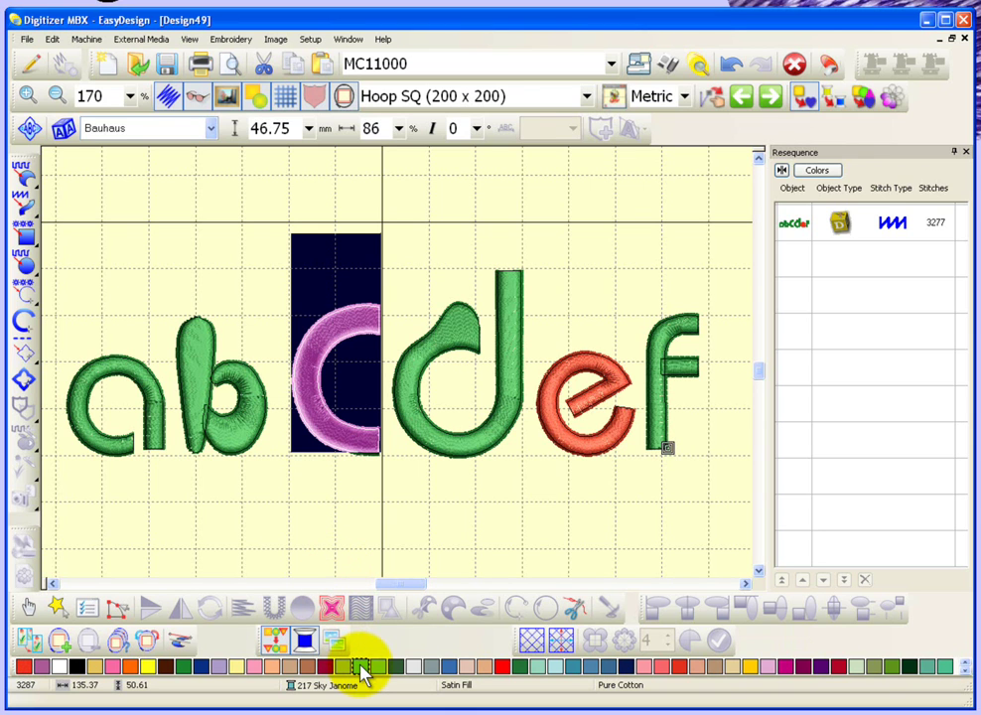
left_click(212, 128)
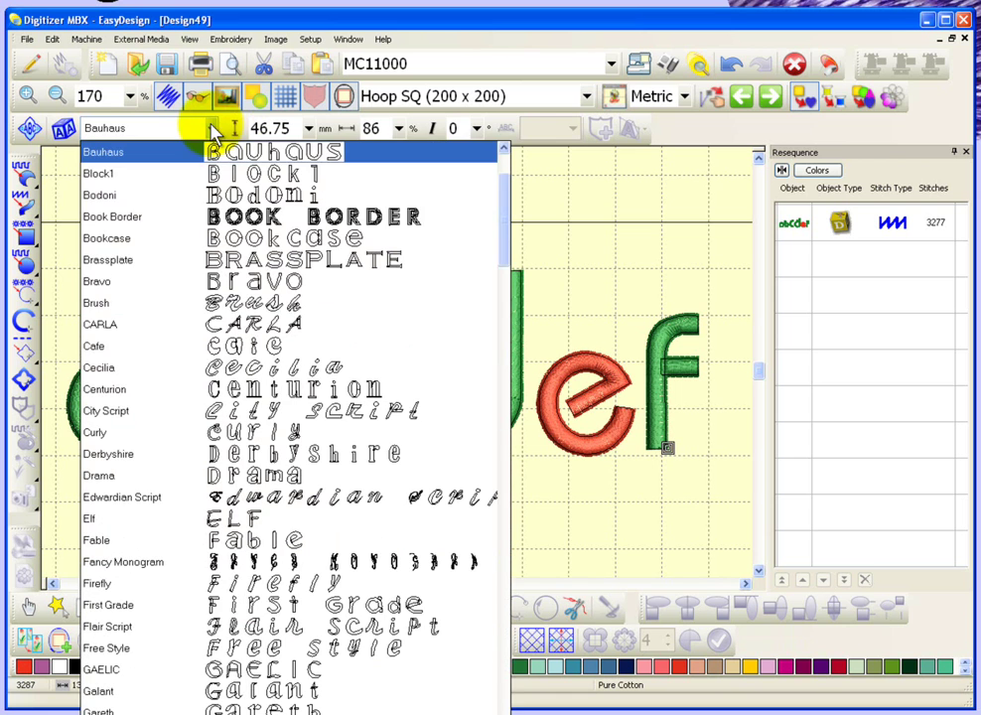
left_click(287, 331)
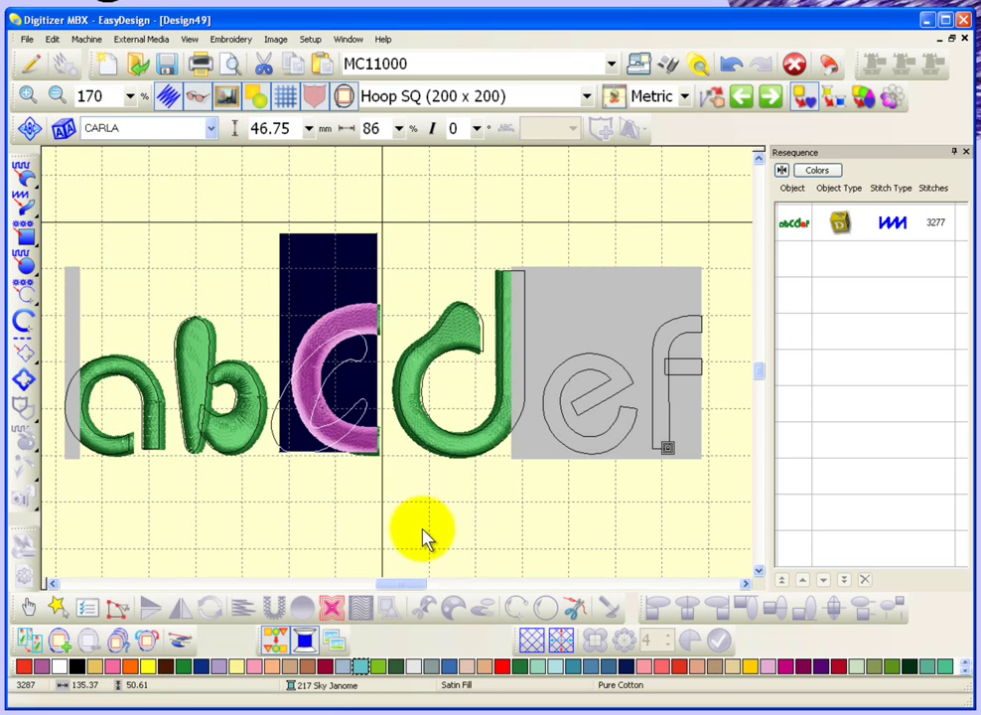
left_click(26, 612)
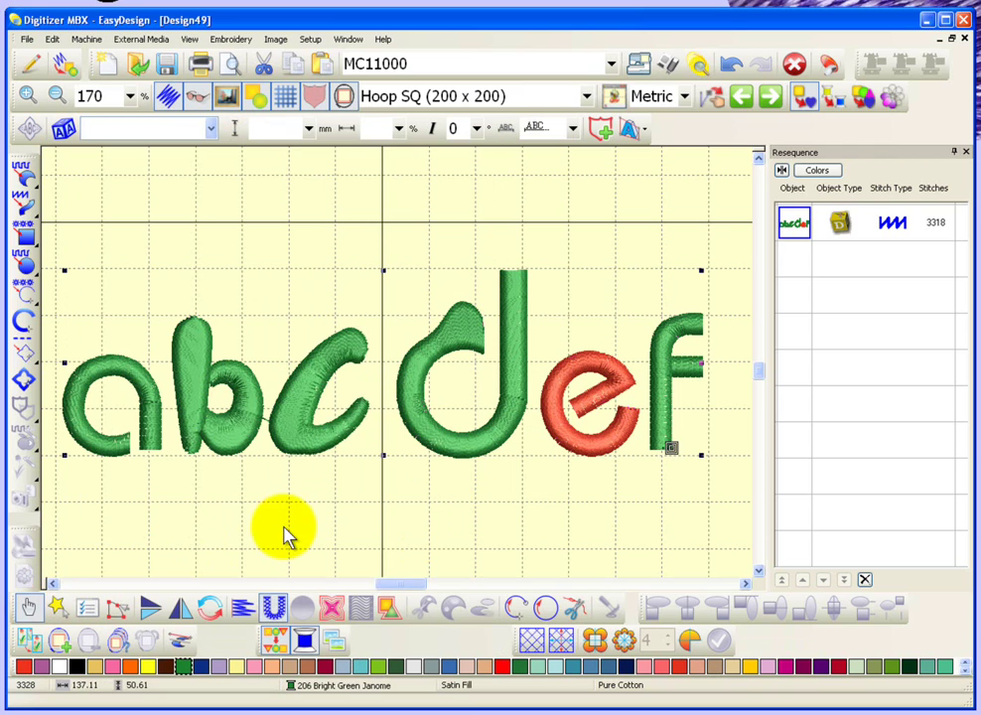
- Recolor only the letter "c" within the lettering to 217 Sky and deselect the lettering
left_click(63, 127)
left_click(362, 448)
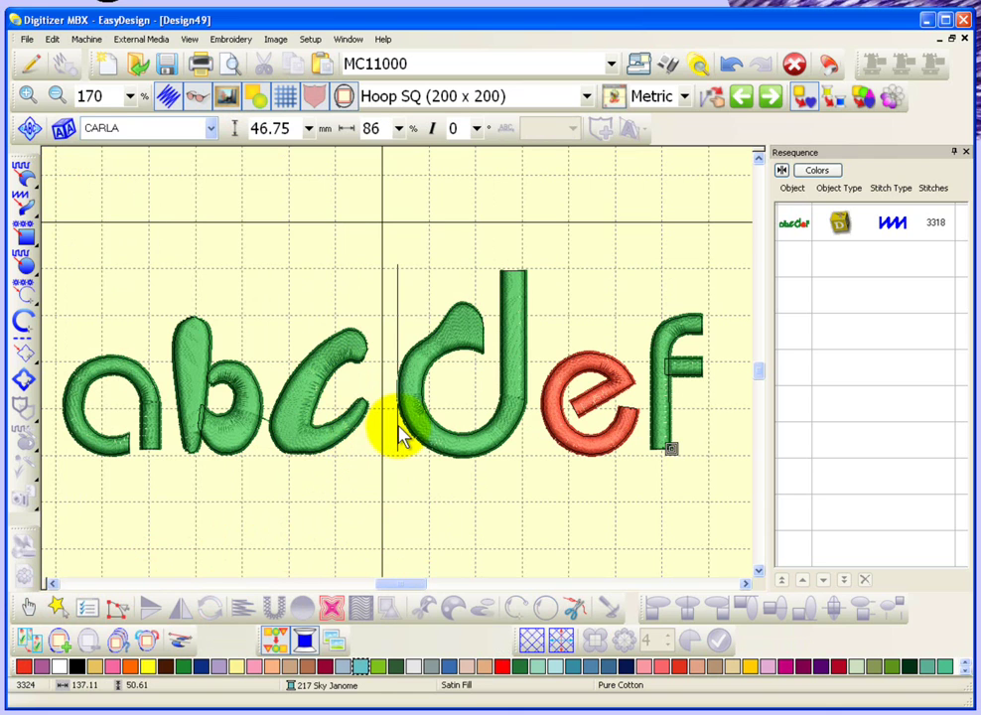
left_click(323, 437)
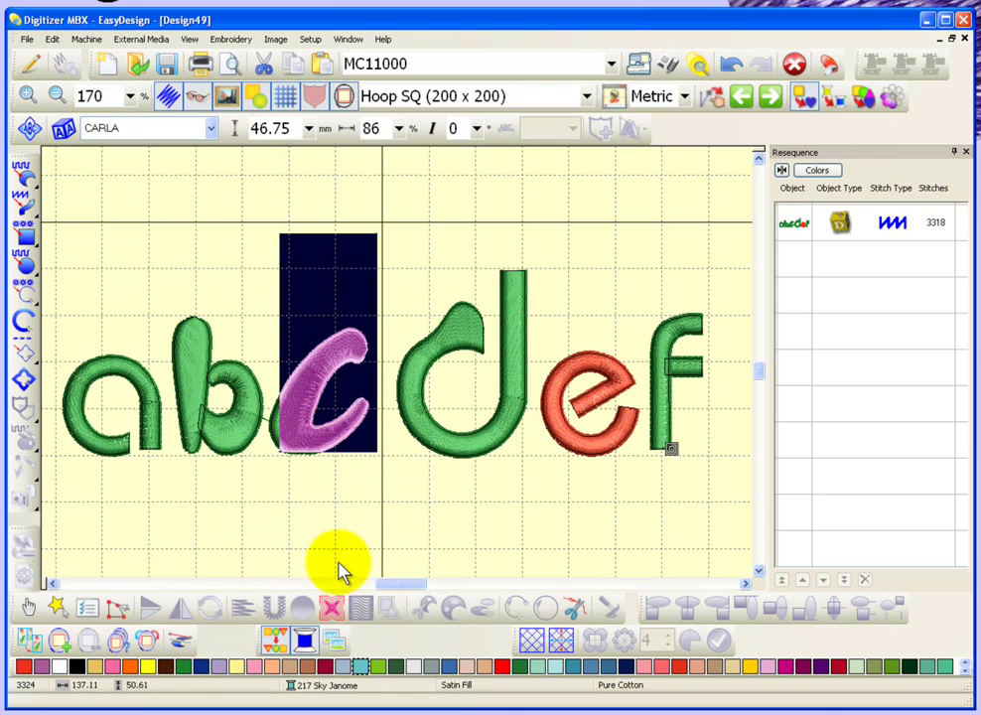
left_click(28, 606)
left_click(337, 517)
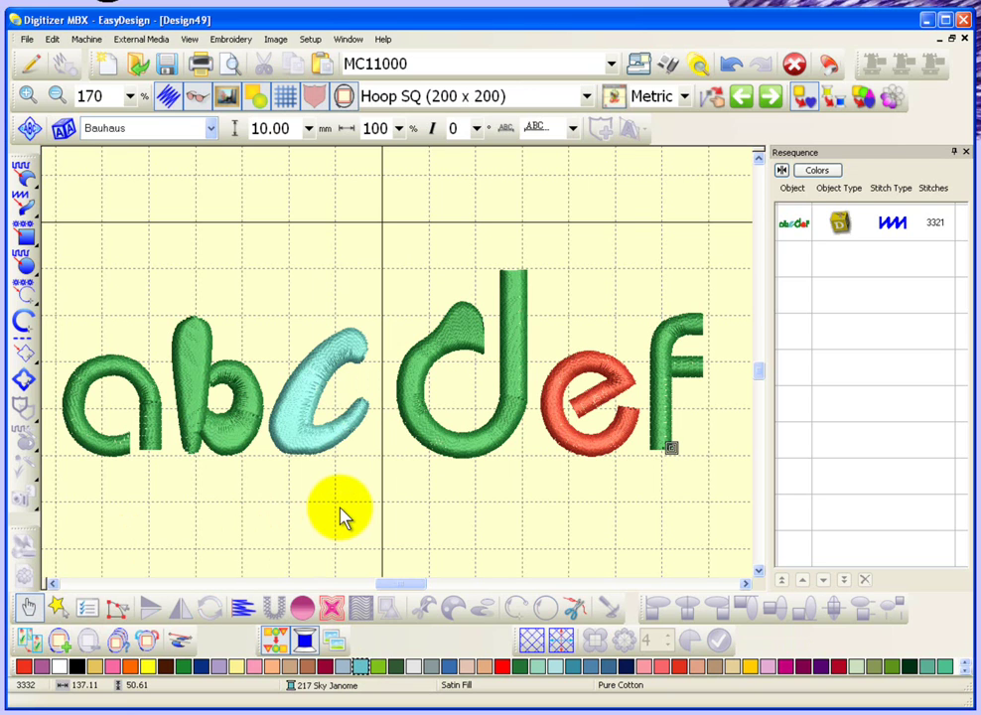
- Create a second lettering object "abcd" in Bauhaus at 10 mm and place it above the existing lettering
key("shift+z")
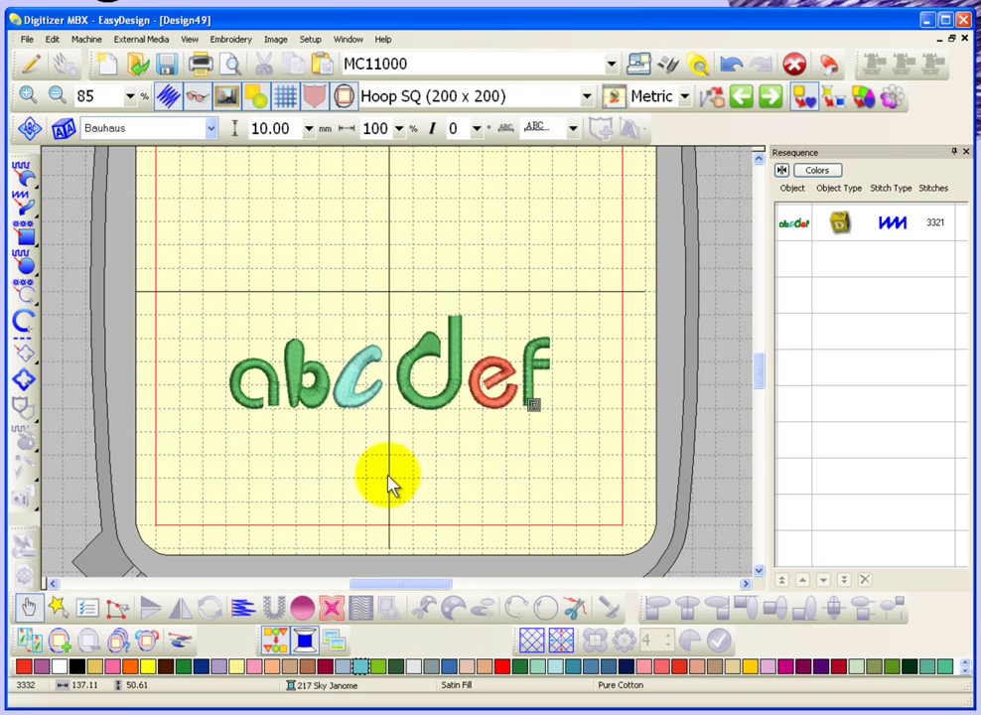
left_click(63, 127)
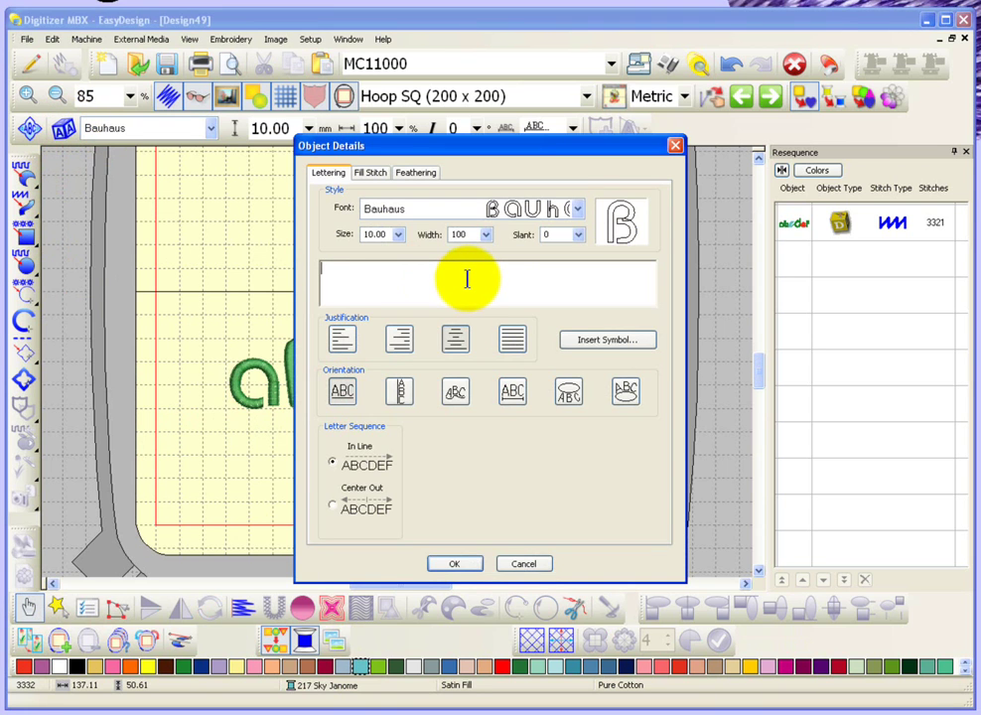
type("abcdef")
left_click(454, 563)
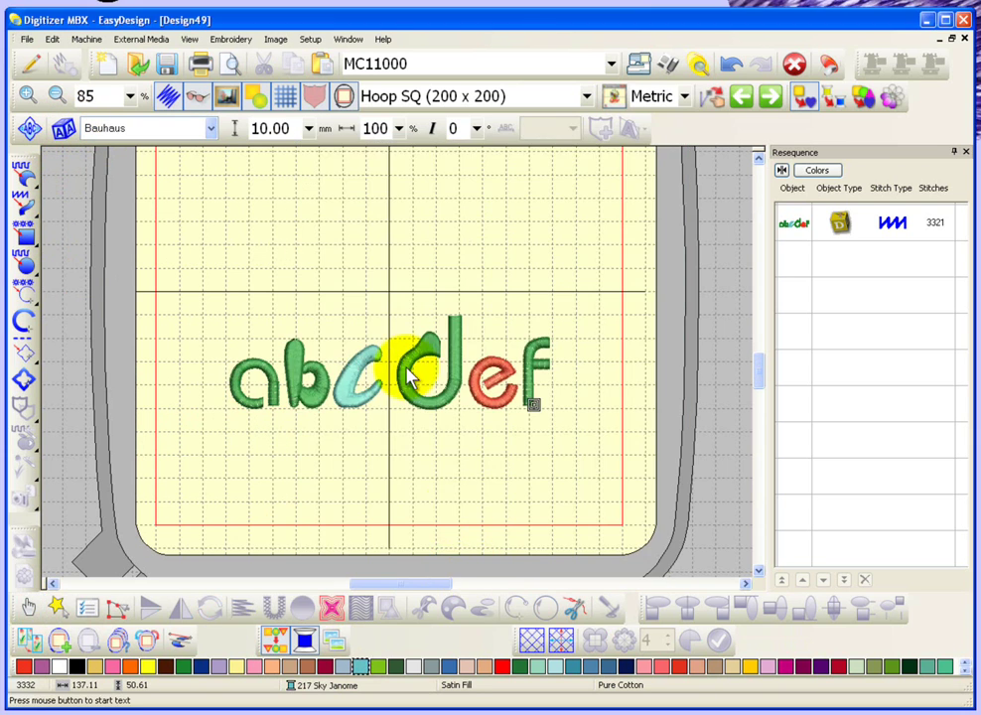
left_click(323, 256)
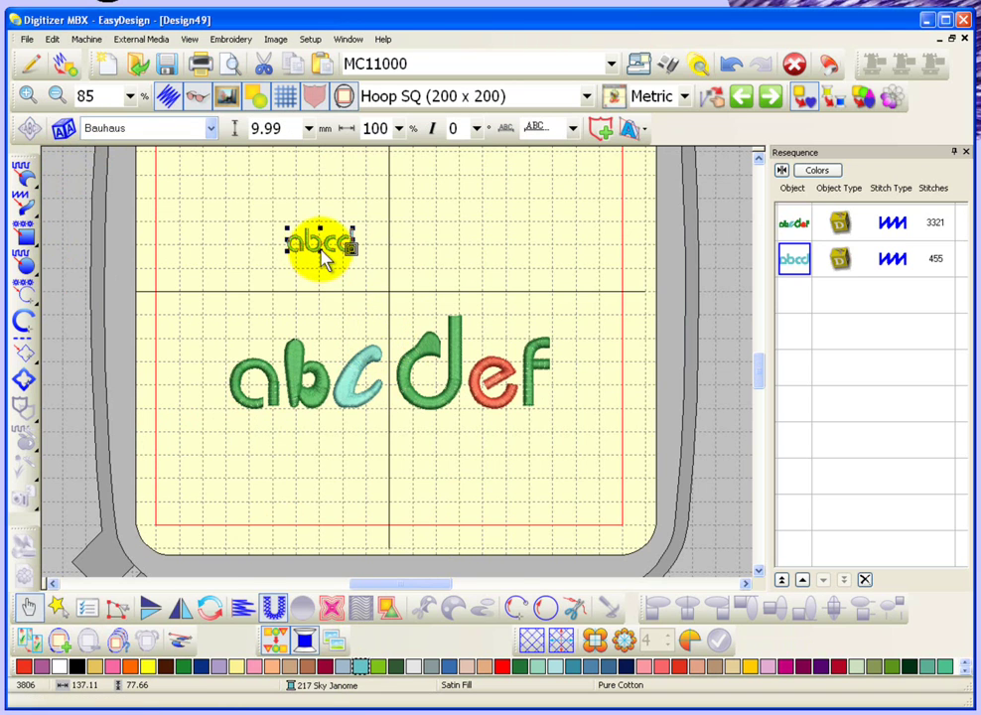
- Enlarge the new "abcd" lettering proportionally to a height of about 14 mm
key("b")
left_click_drag(273, 212, 379, 249)
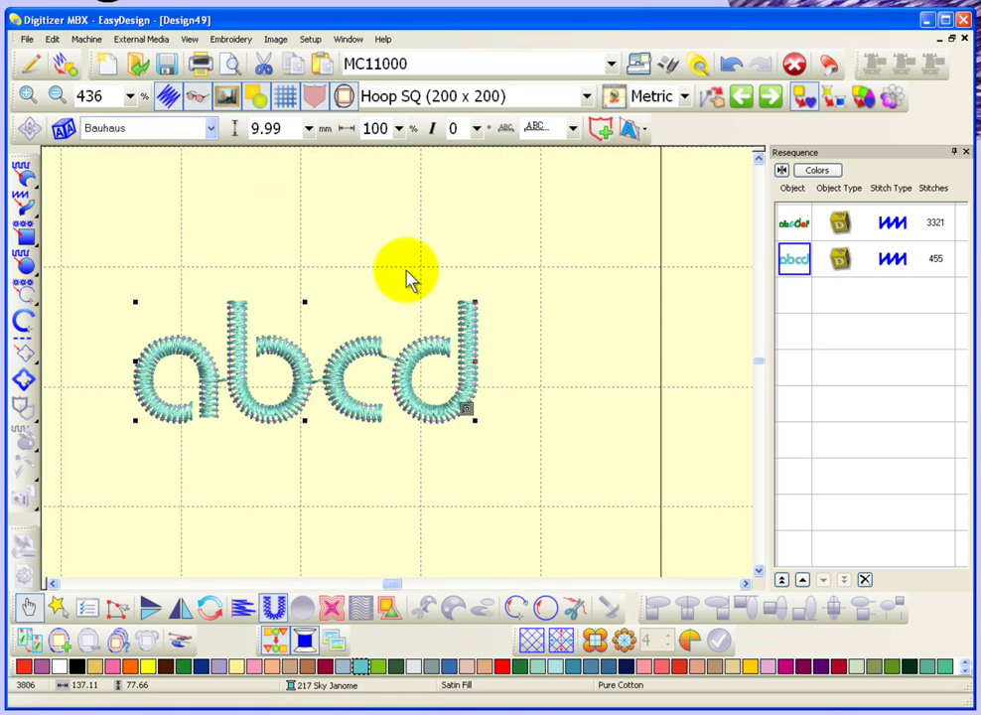
right_click(473, 420)
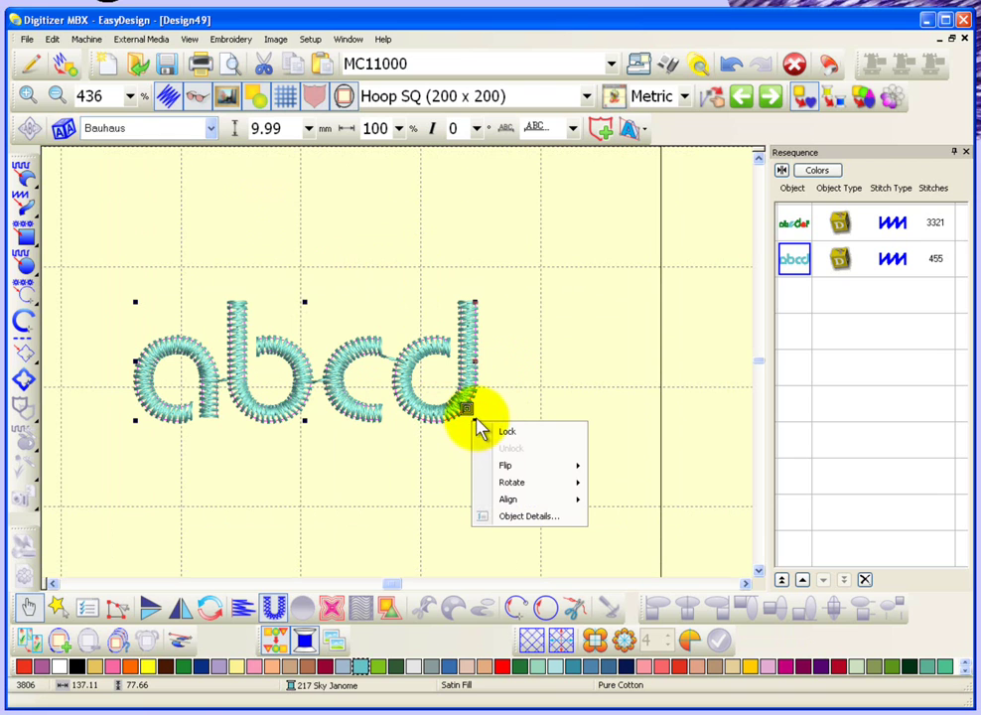
left_click_drag(477, 299, 607, 238)
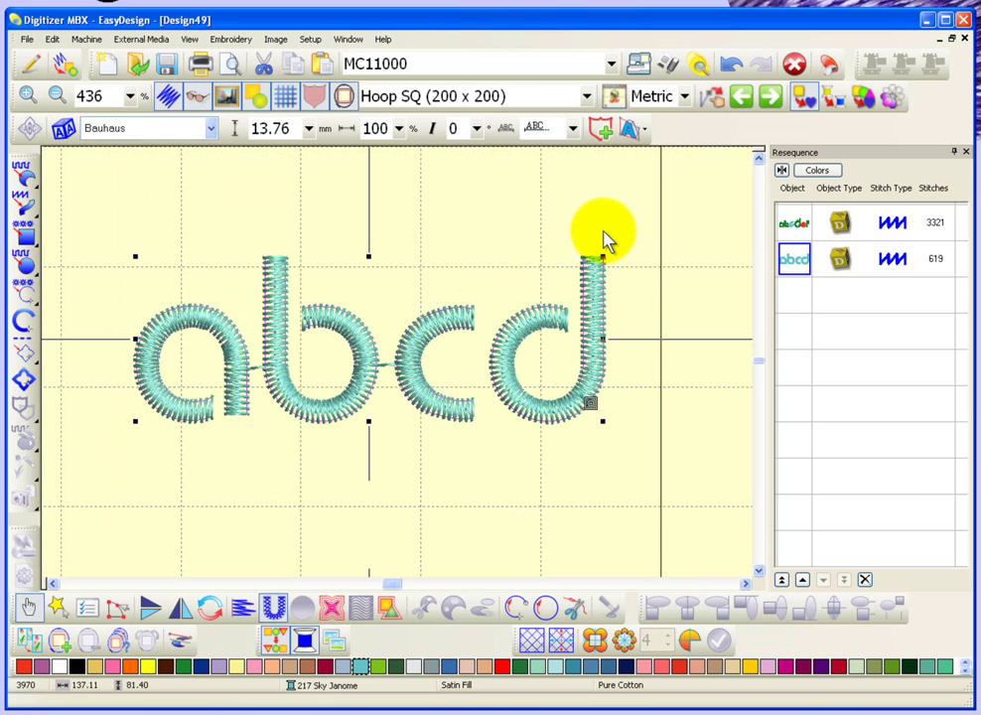
- Recolor only the letter "c" of the "abcd" lettering to 225 Red and deselect the lettering
left_click(63, 132)
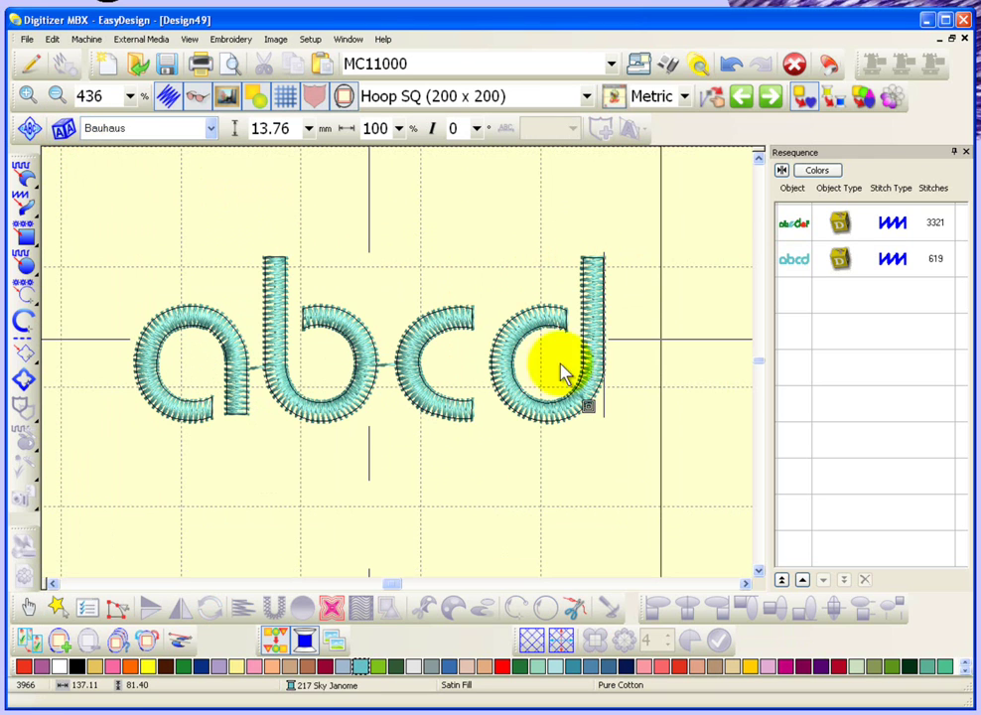
left_click(484, 403)
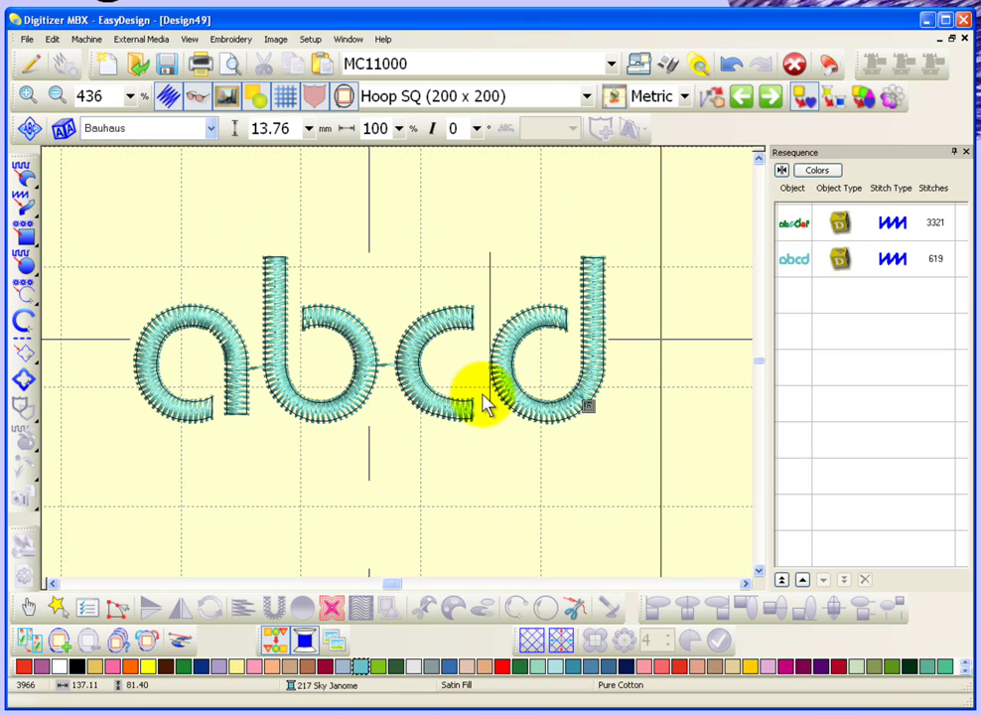
left_click_drag(484, 402, 411, 402)
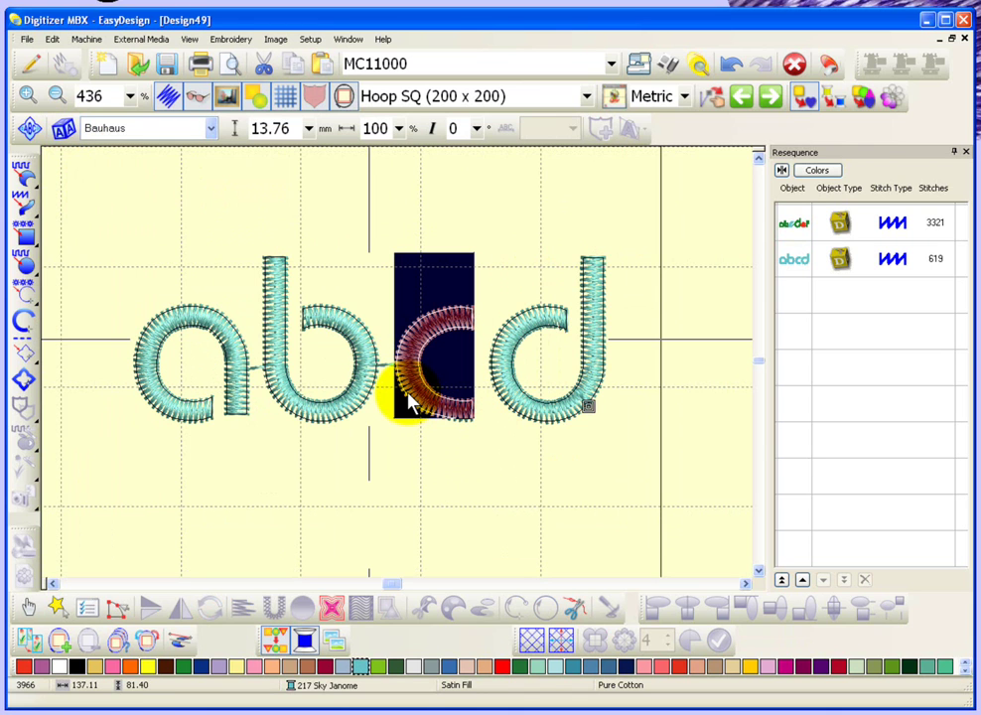
left_click(505, 668)
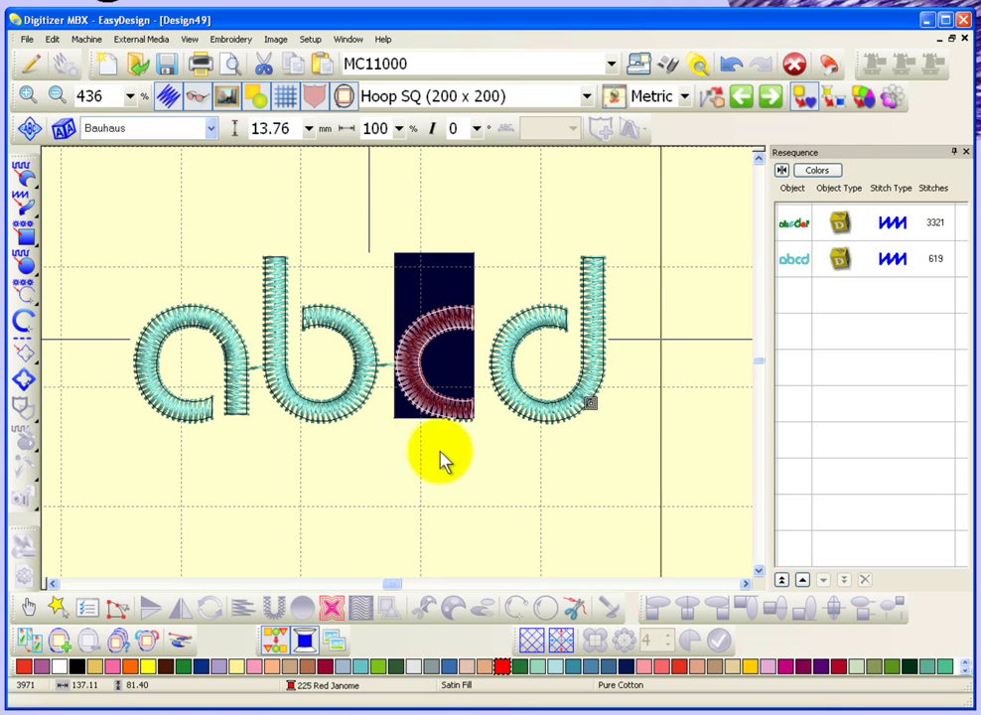
left_click(26, 607)
left_click(337, 523)
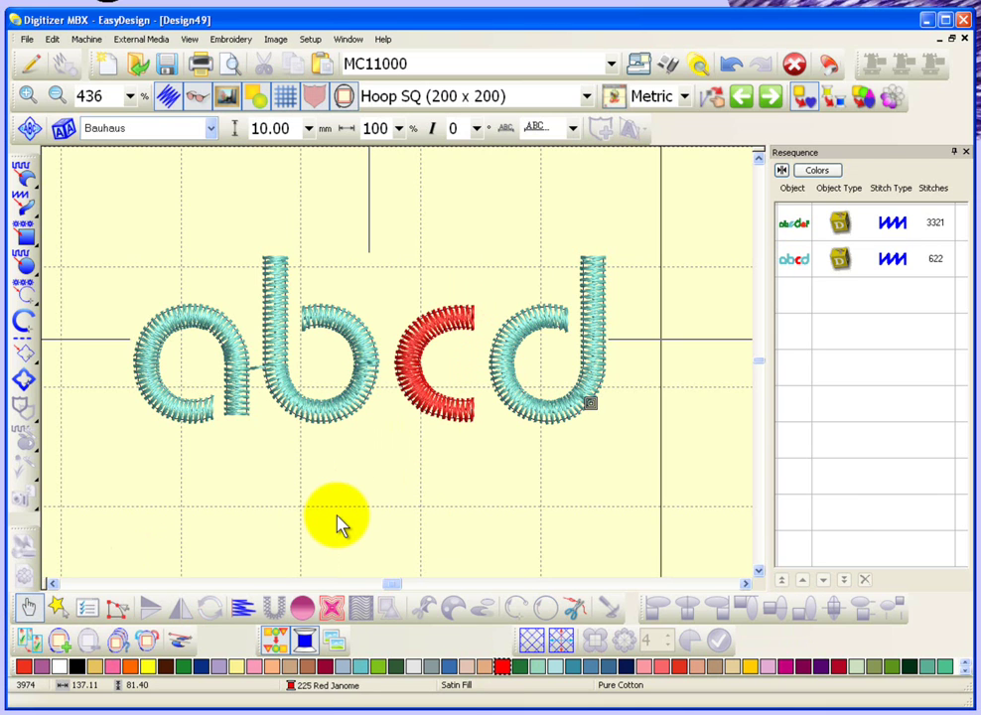
- Change the font of only the letter "a" in the "abcd" lettering to Book Border, regenerate the stitches and deselect the lettering
left_click(365, 344)
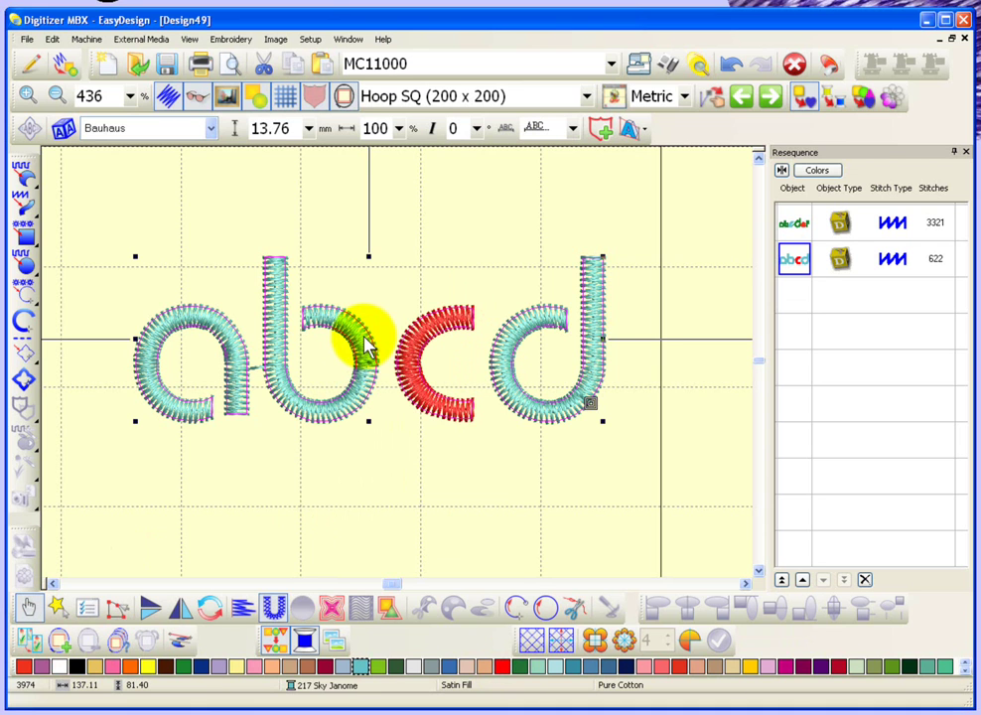
left_click(63, 129)
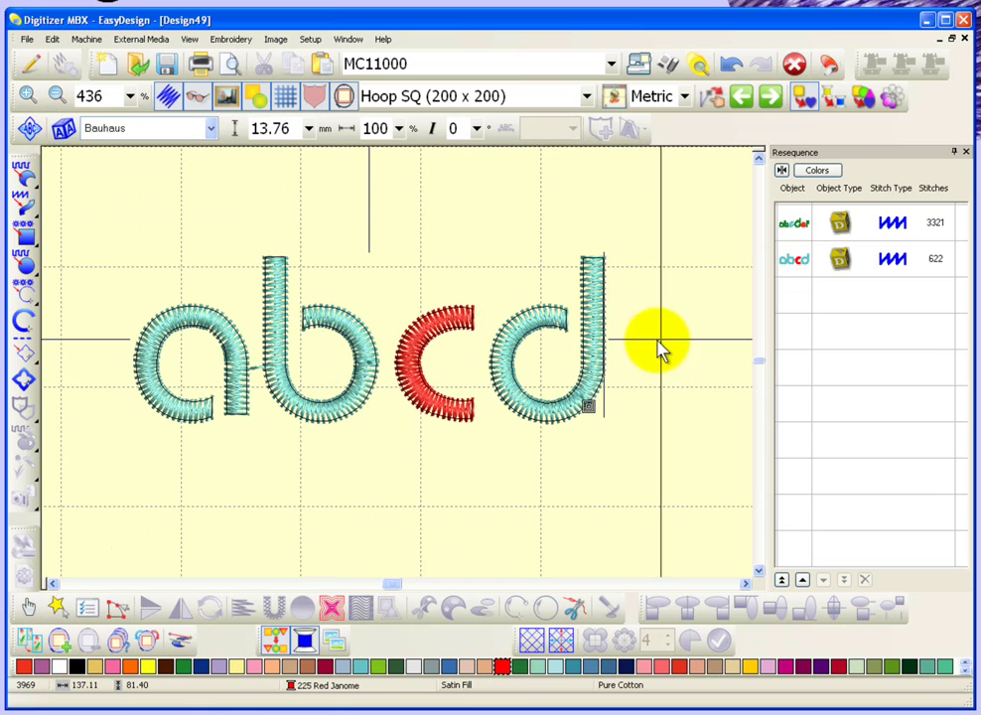
left_click(386, 389)
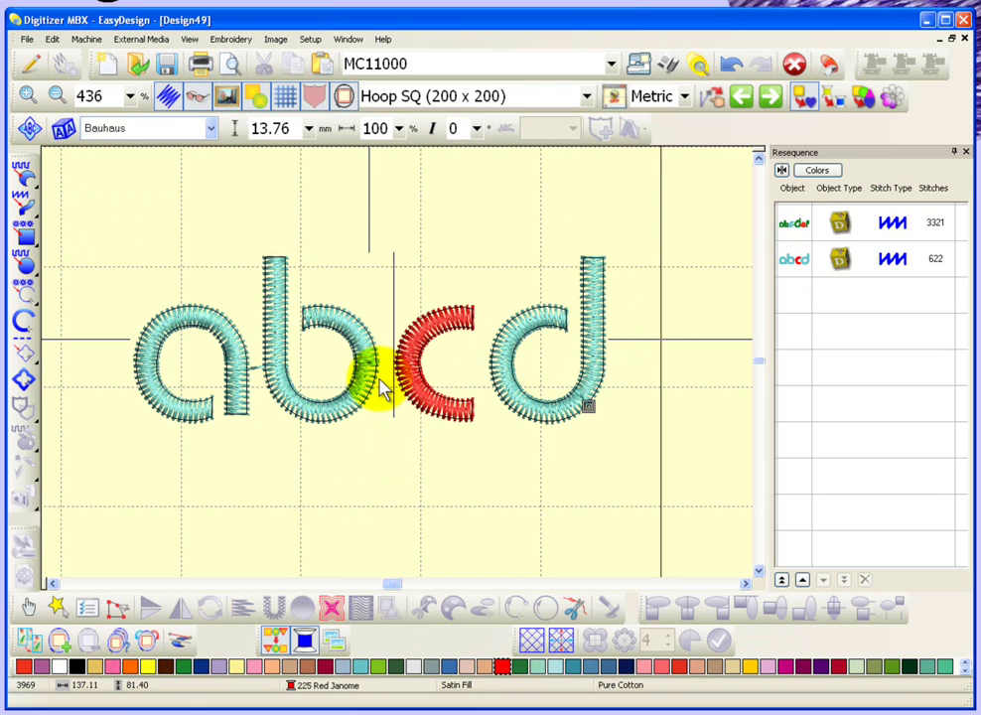
left_click(263, 399)
left_click_drag(263, 399, 185, 405)
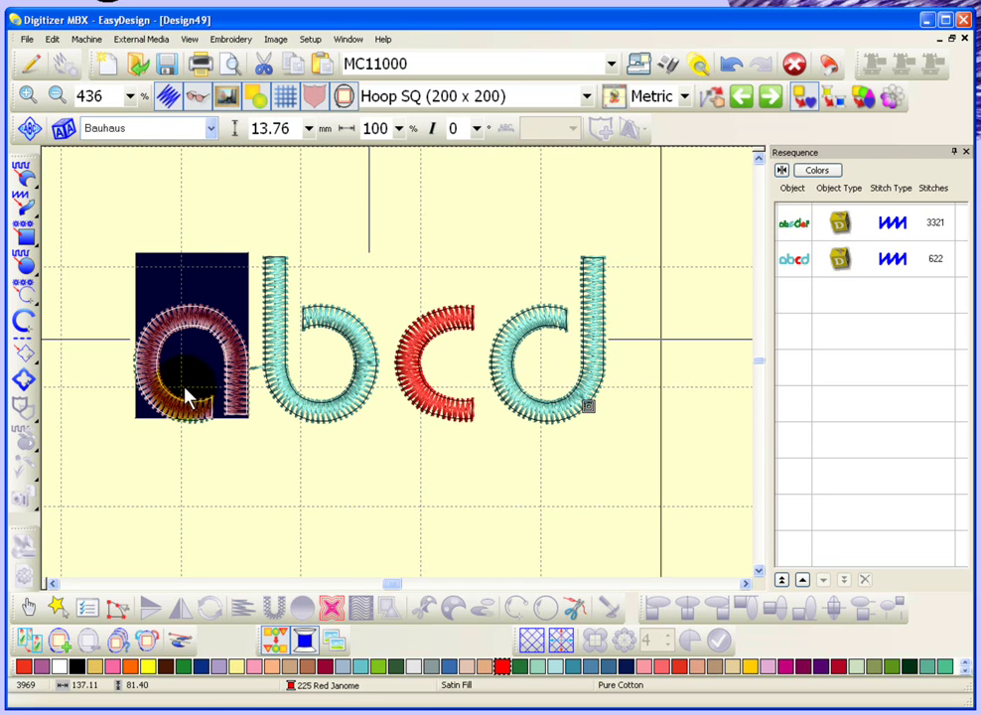
left_click(213, 129)
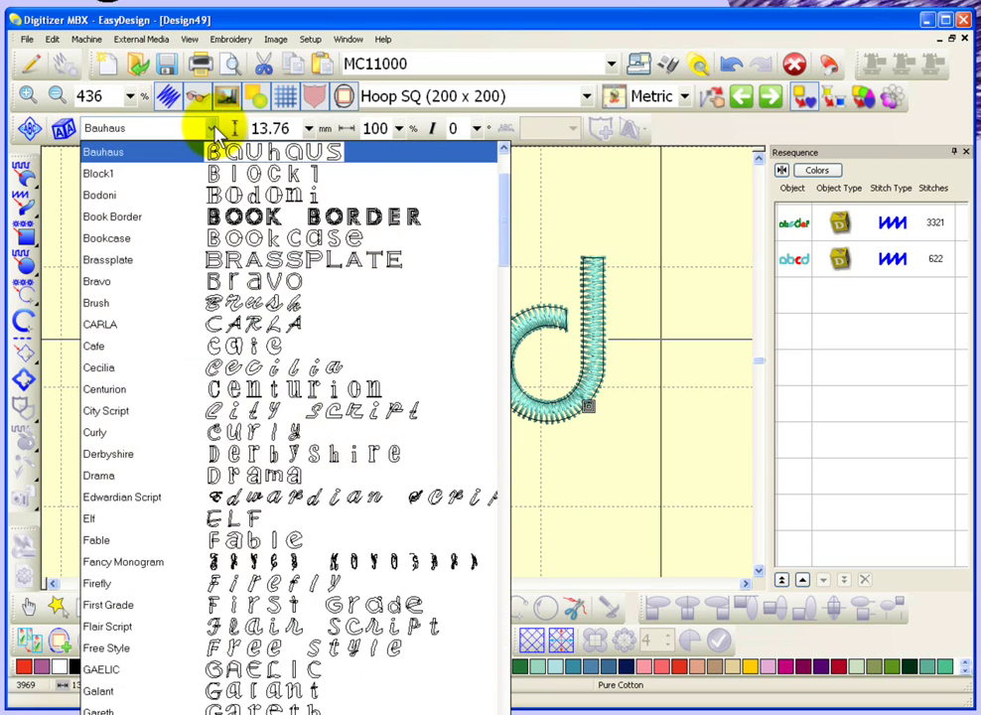
left_click(311, 217)
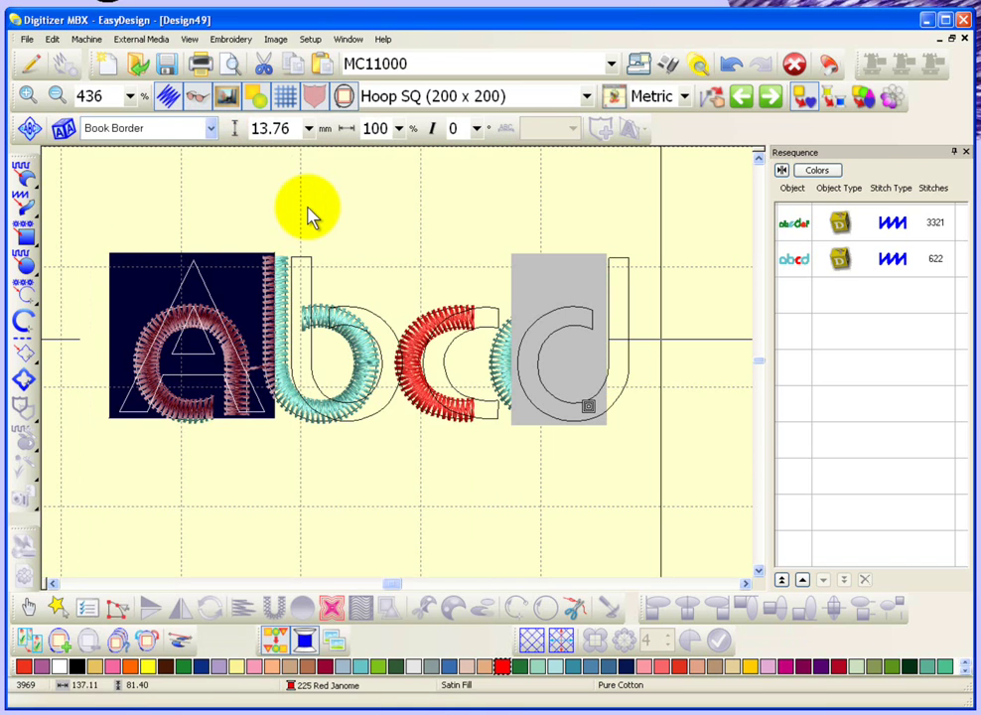
left_click(28, 607)
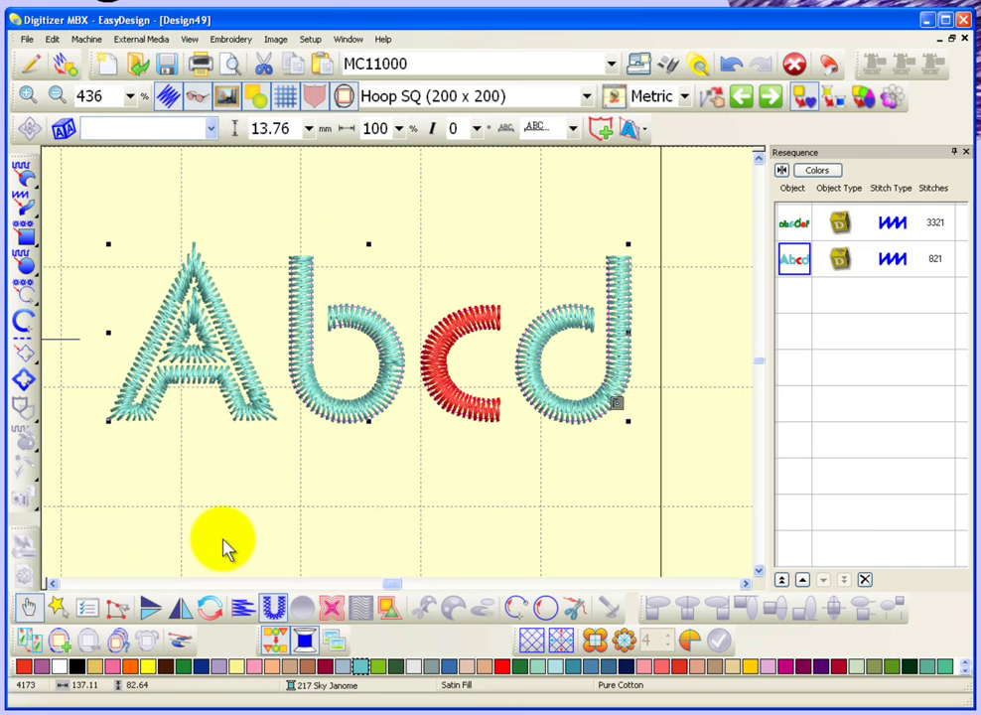
left_click(273, 536)
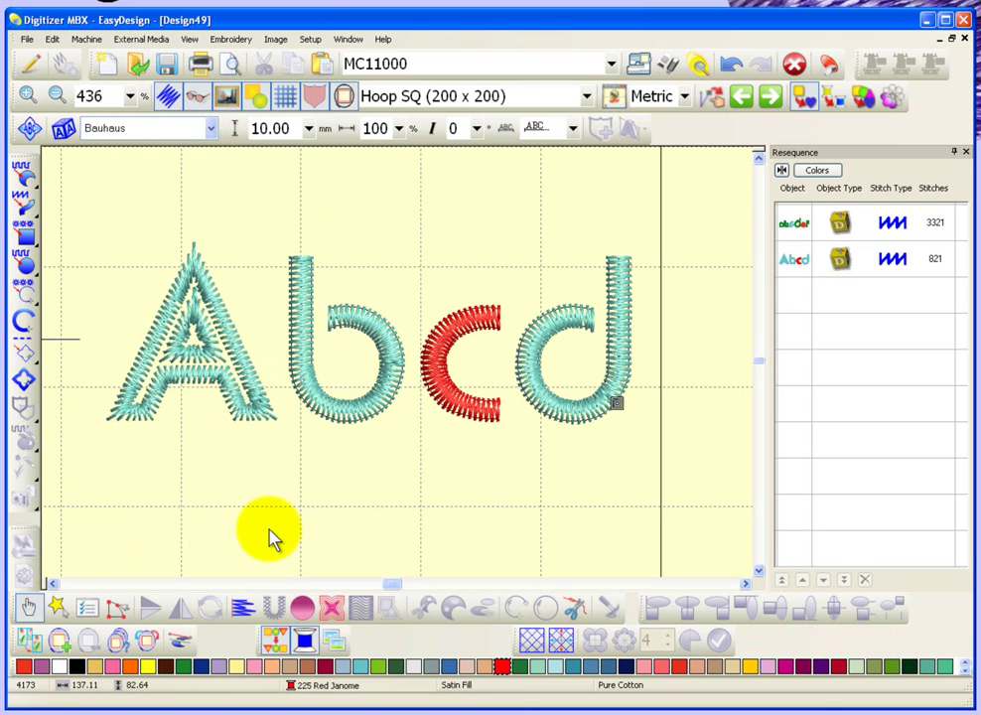